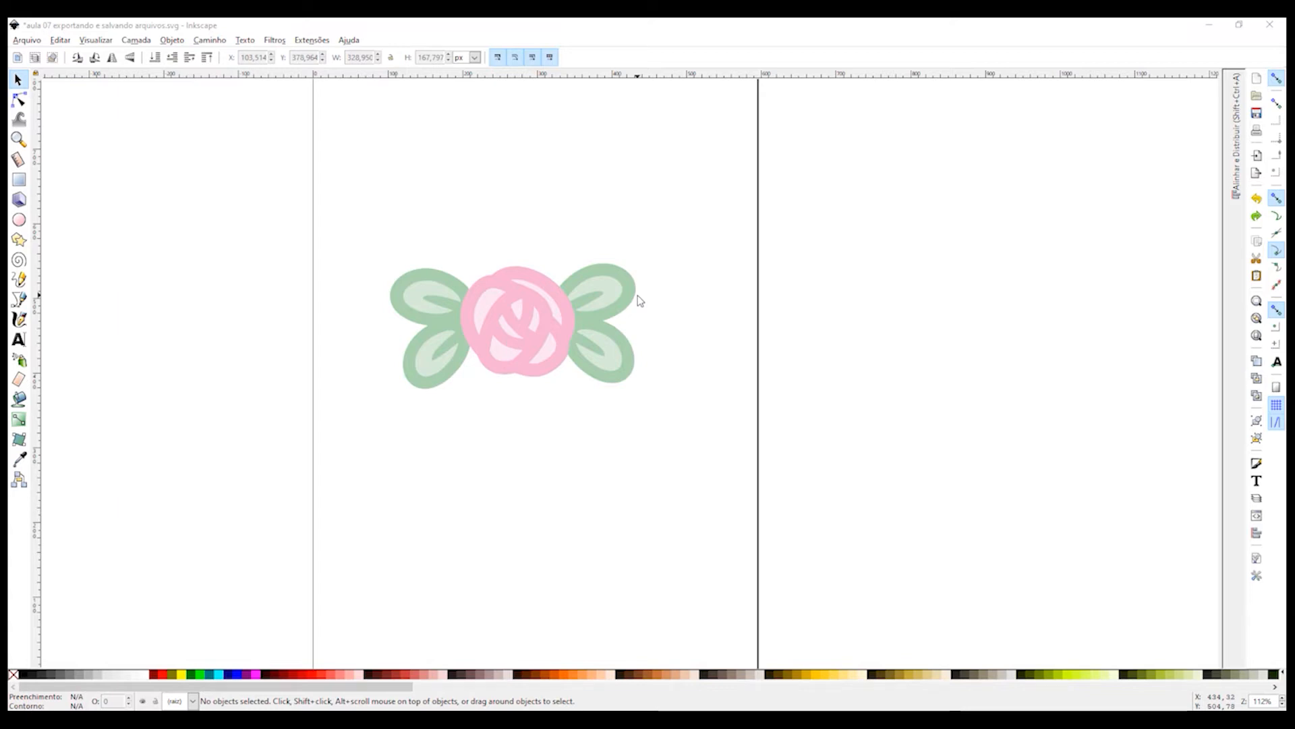
Save the drawing as an Inkscape SVG named "arquivo original NOME" in the aula 07 folder, and save the document once more
{"action": "left_click", "coordinate": [27, 41]}
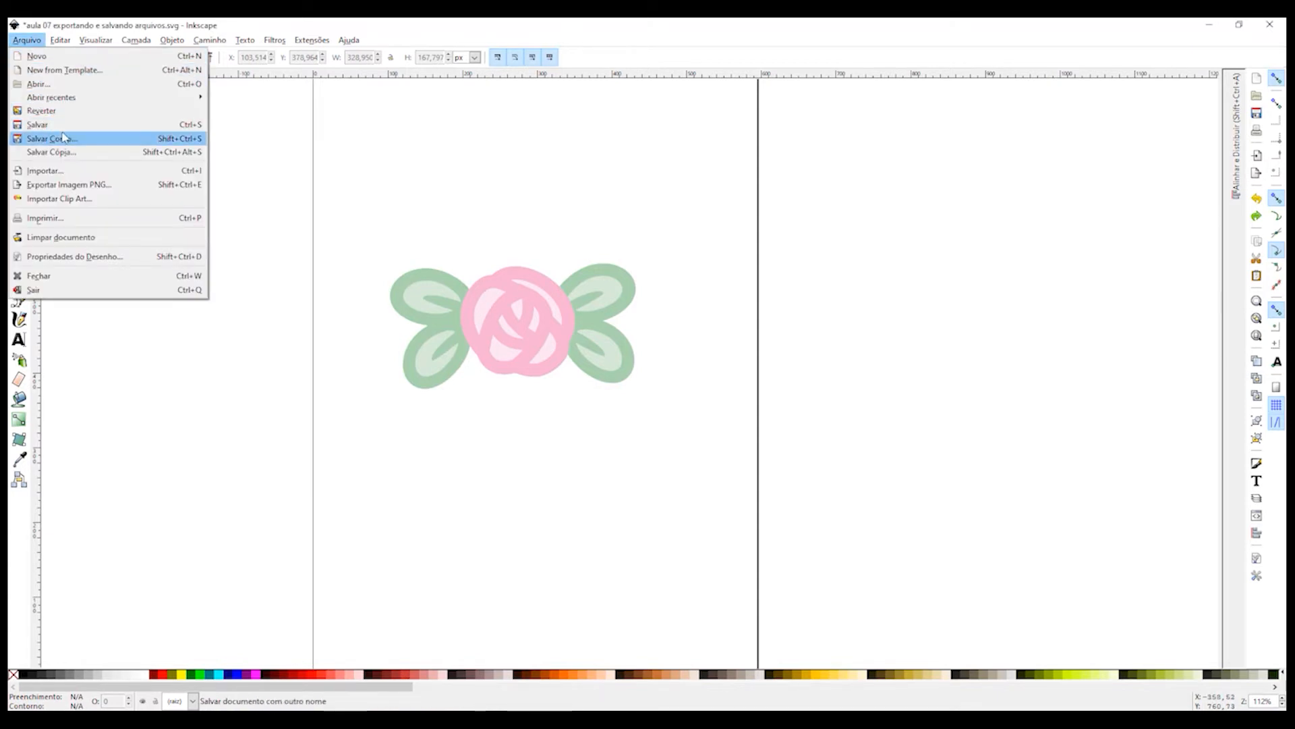
{"action": "left_click", "coordinate": [196, 145]}
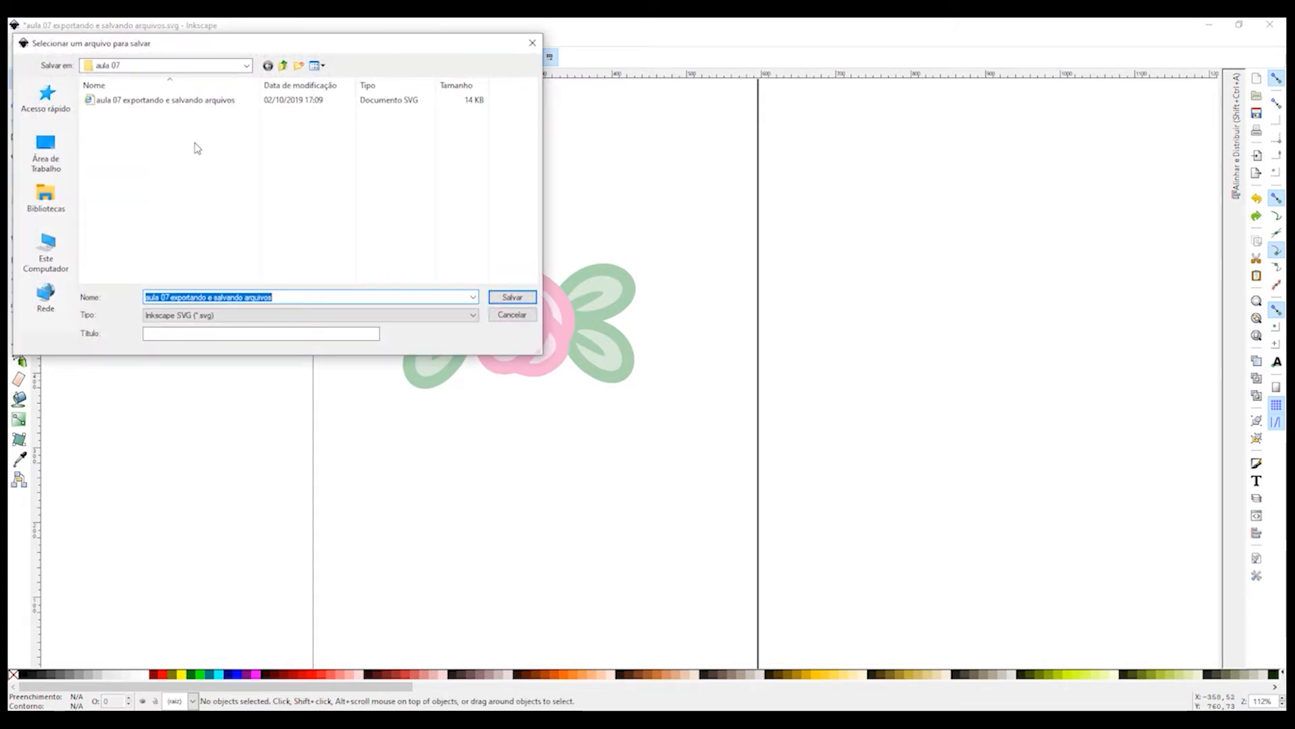
{"action": "type", "text": "arquivo original"}
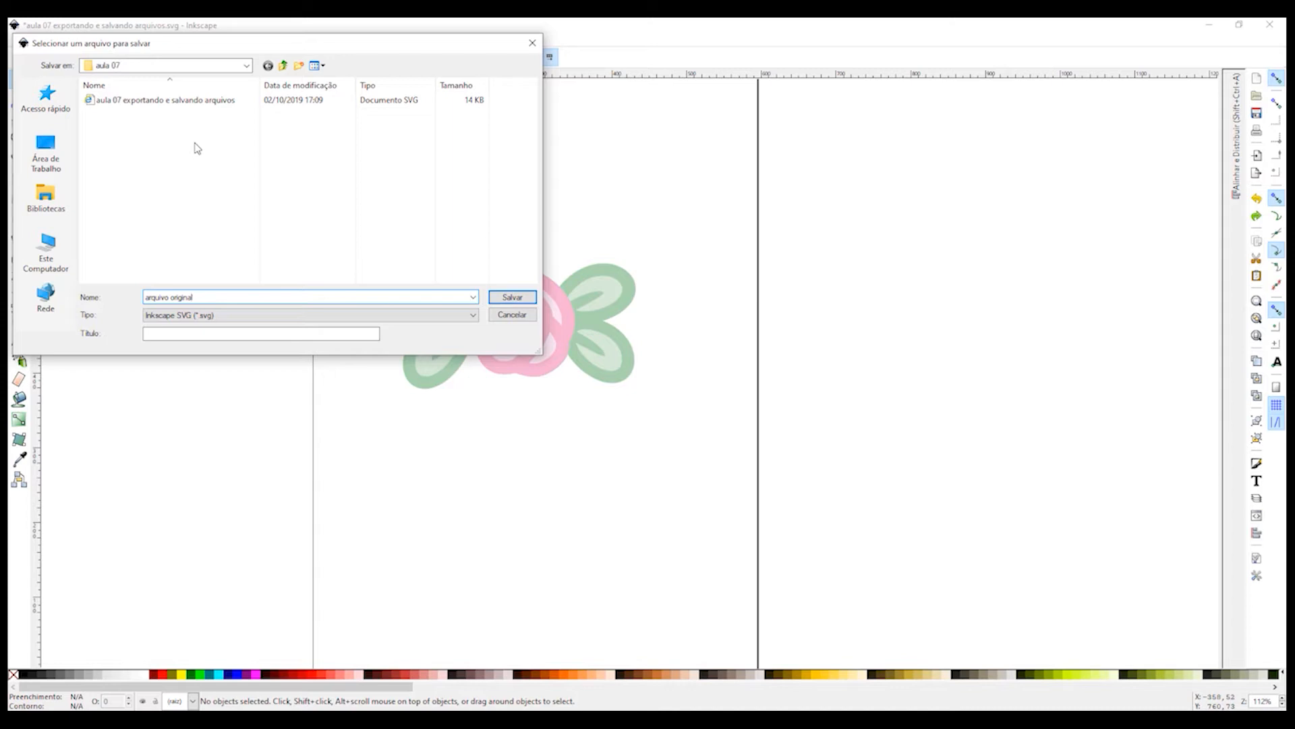
{"action": "type", "text": " NOME"}
{"action": "left_click", "coordinate": [512, 297]}
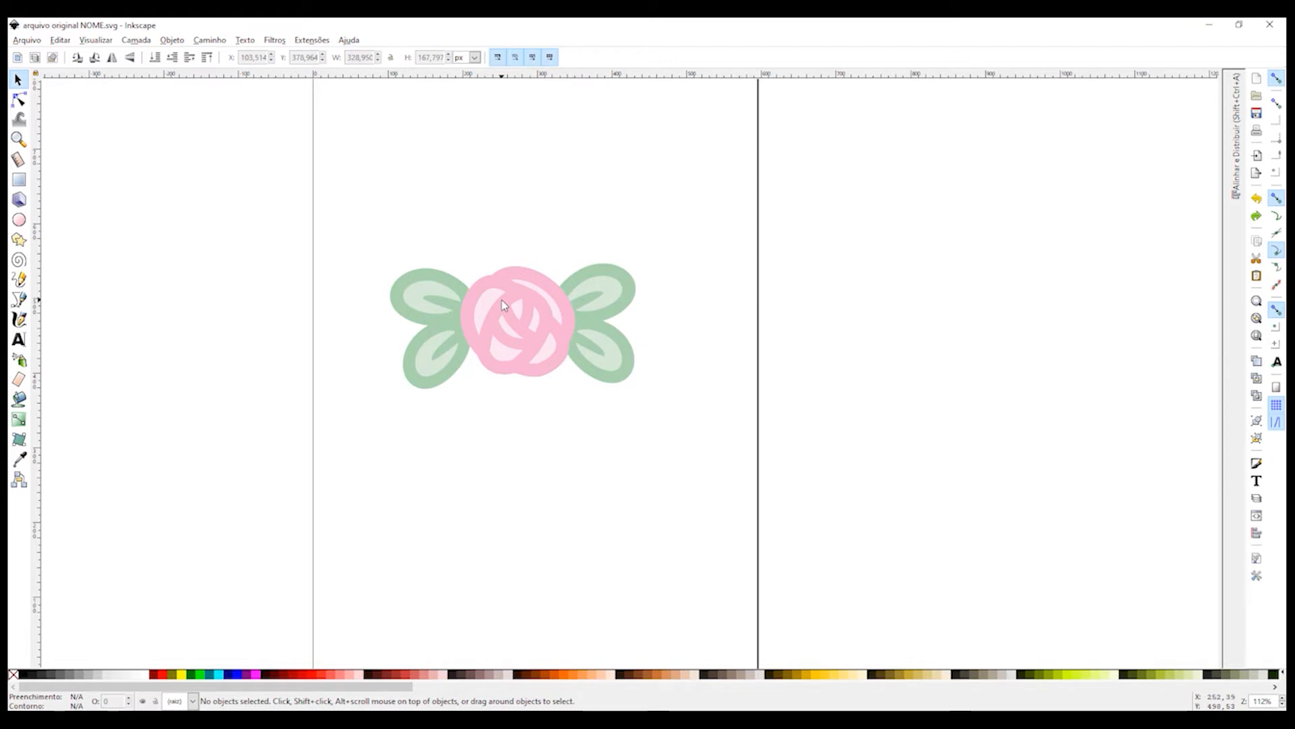
{"action": "left_click", "coordinate": [27, 40]}
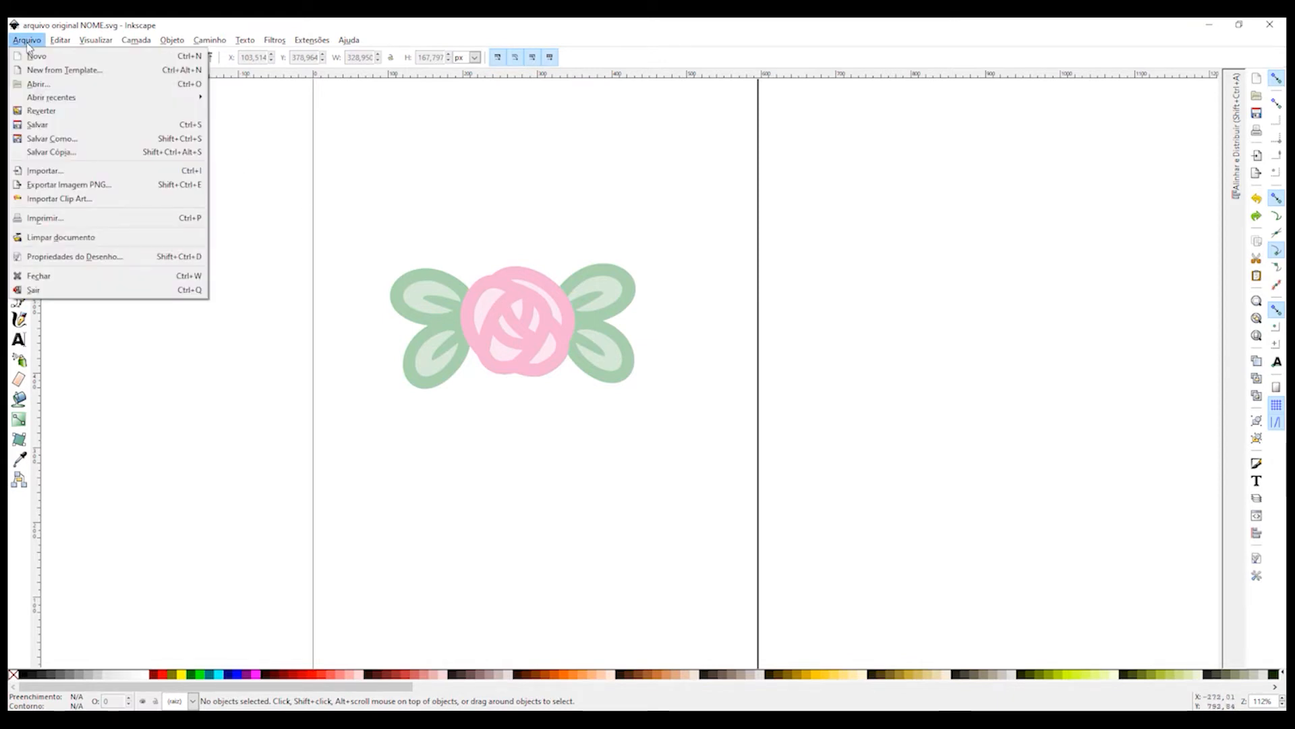
{"action": "left_click", "coordinate": [196, 125]}
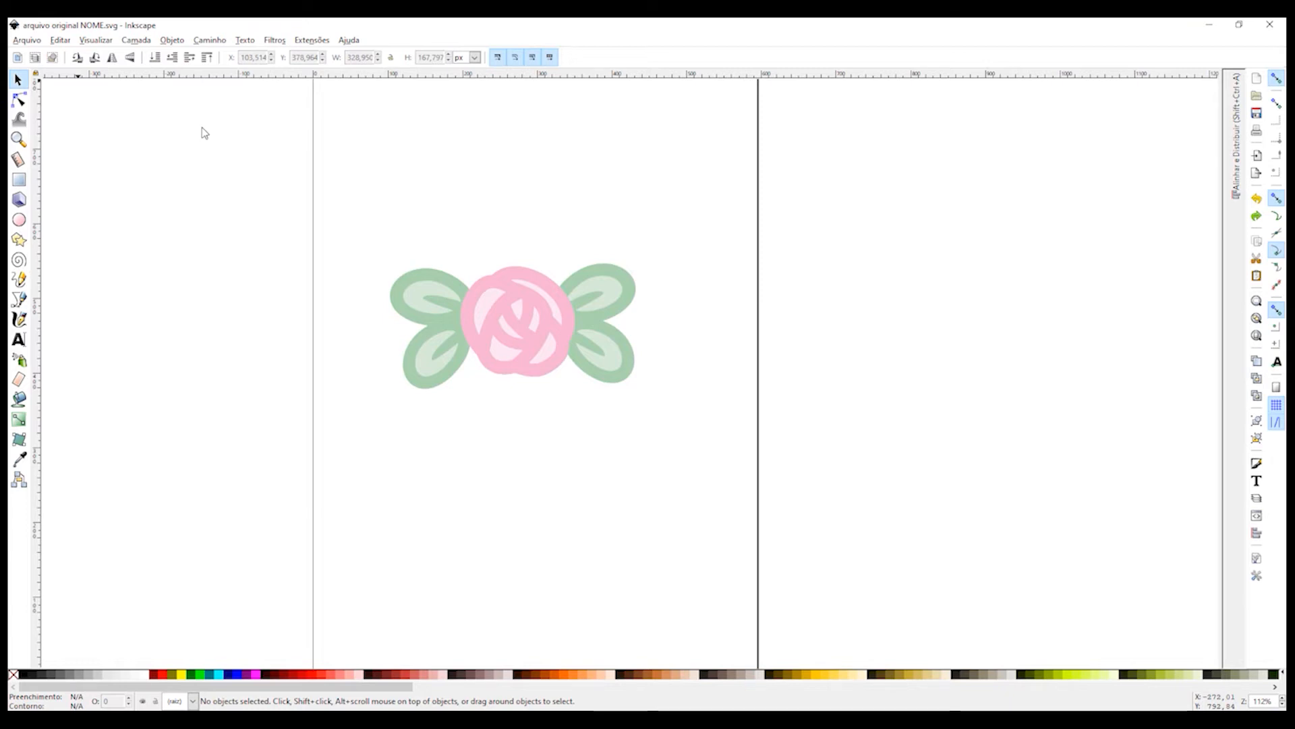
Export the whole page as a PNG named "NOME IMAGEM DO ARQUIVO" into the aula 07 folder
{"action": "left_click", "coordinate": [38, 43]}
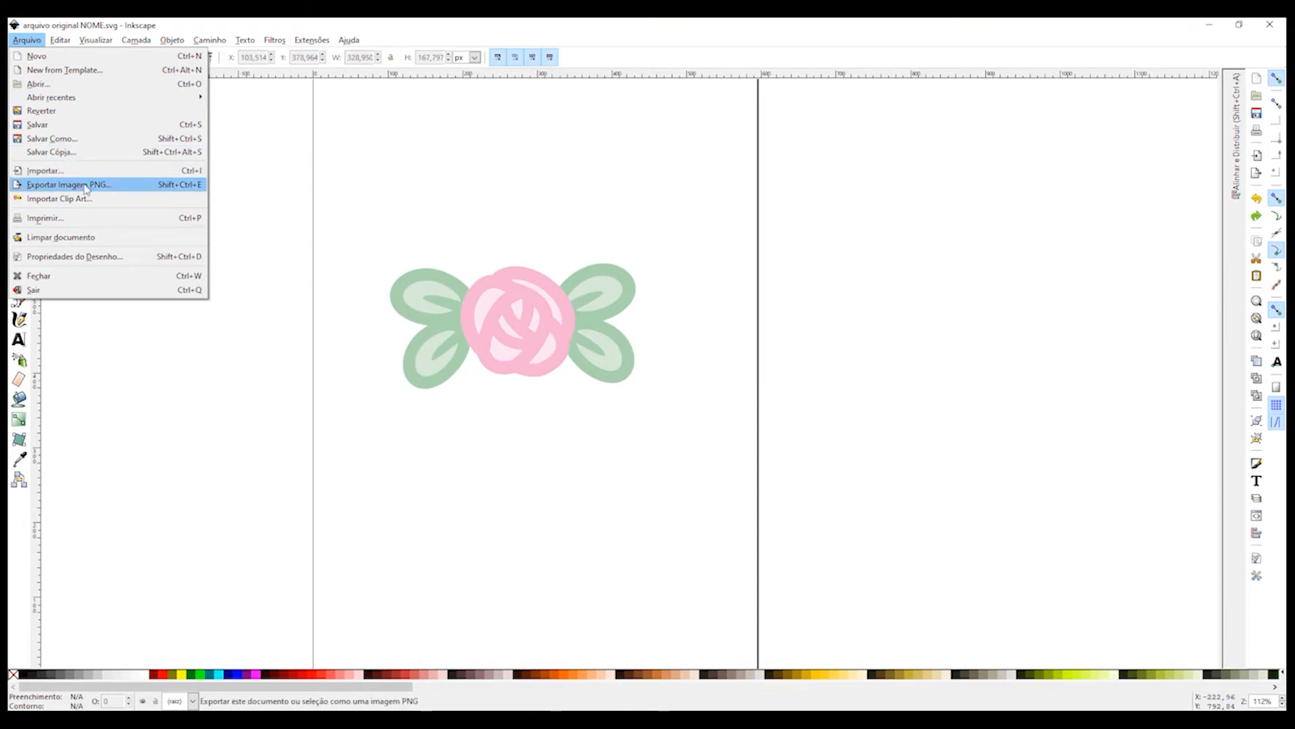
{"action": "left_click", "coordinate": [203, 193]}
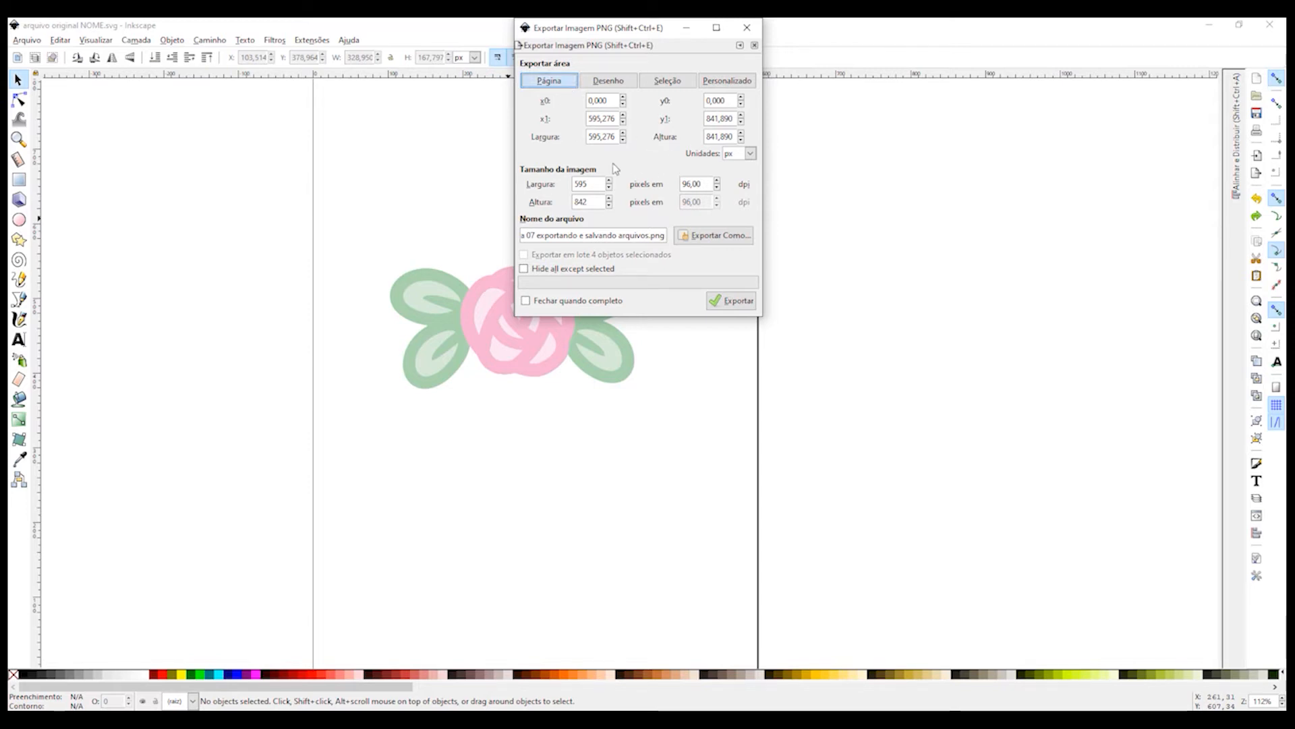
{"action": "triple_click", "coordinate": [593, 236]}
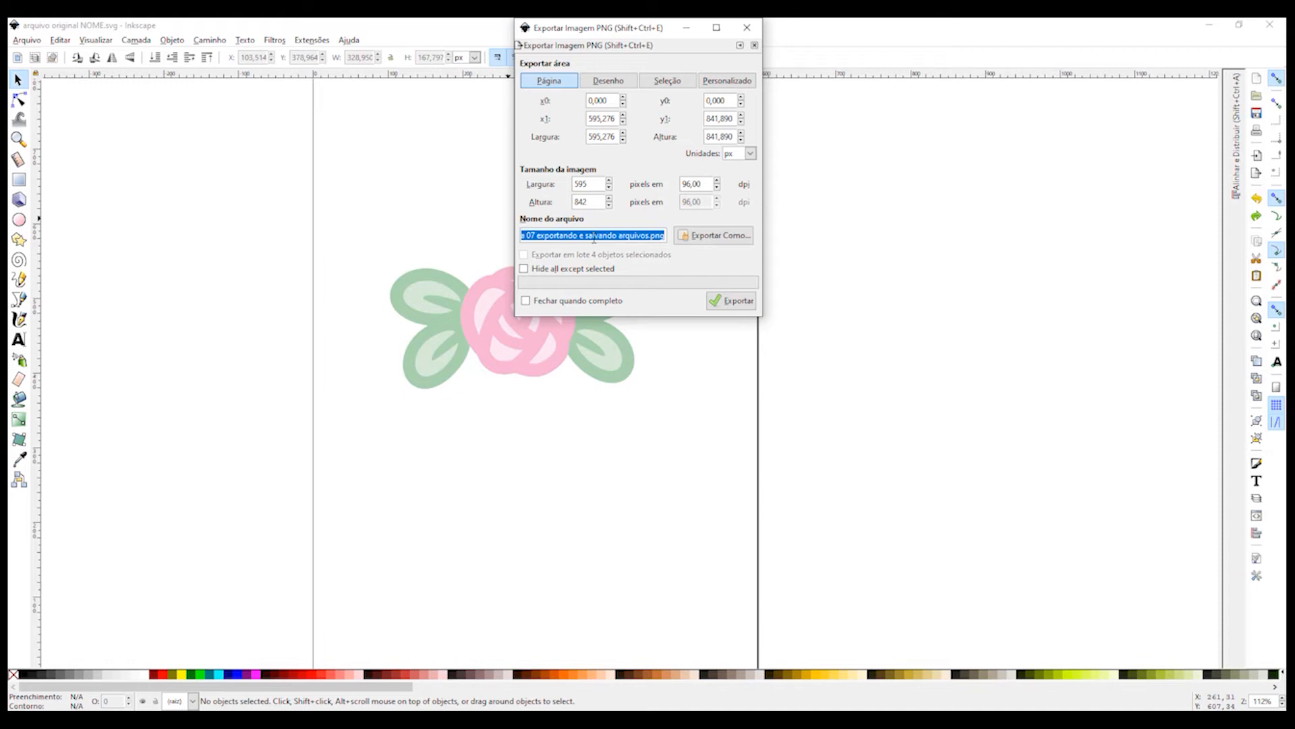
{"action": "type", "text": "NOME"}
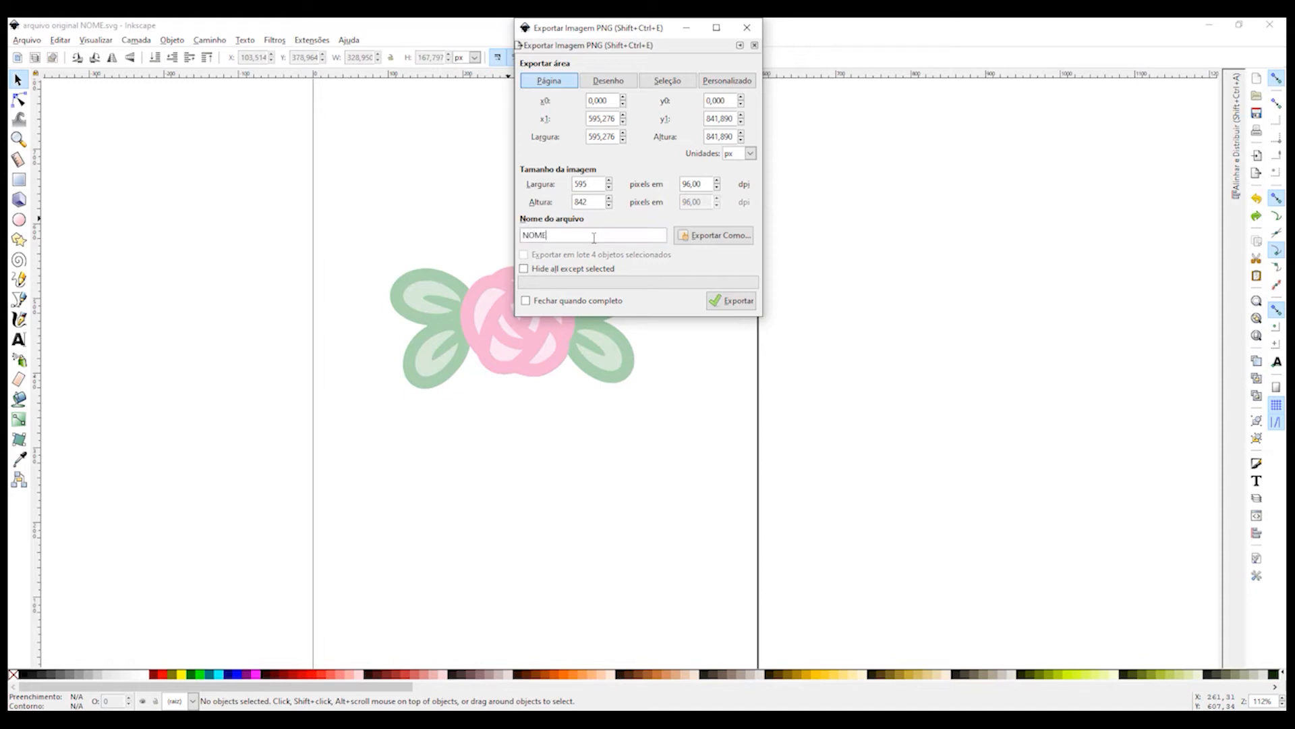
{"action": "type", "text": " IMAGEM DO ARQUIVO"}
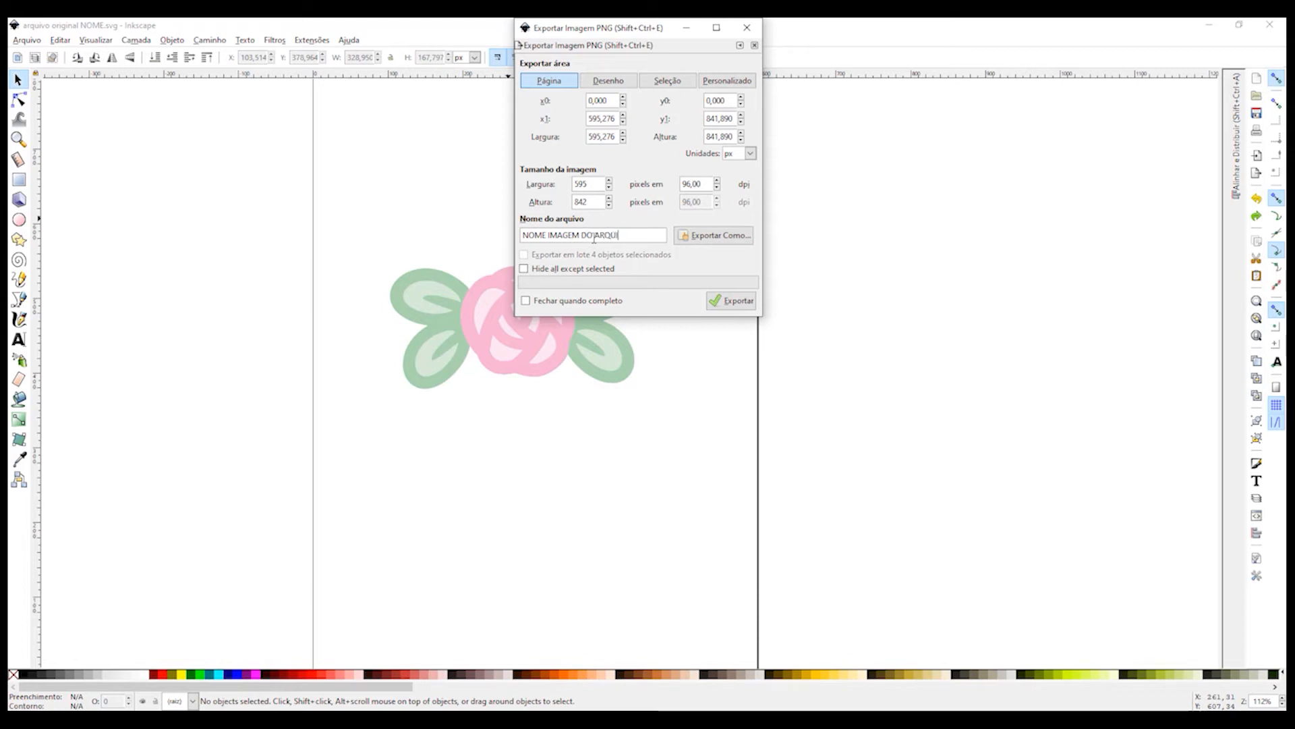
{"action": "left_click", "coordinate": [710, 235]}
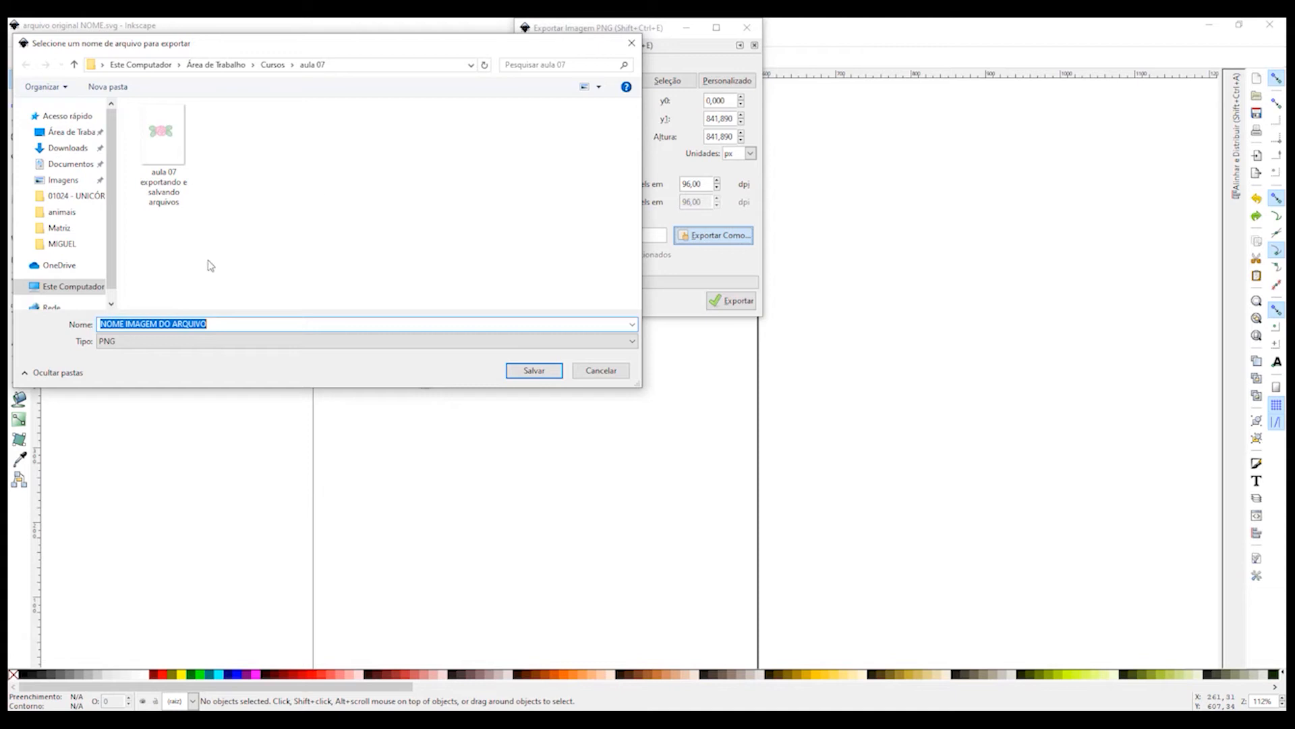
{"action": "left_click", "coordinate": [534, 378]}
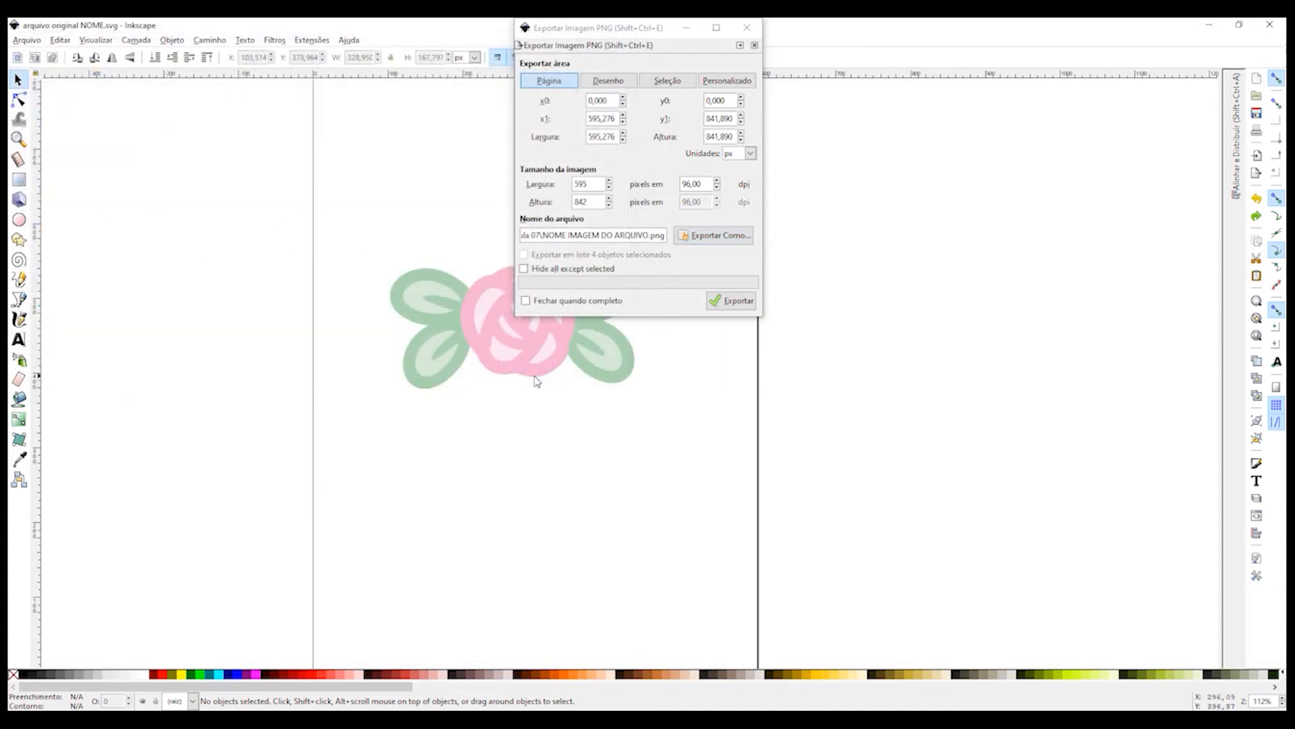
{"action": "left_click", "coordinate": [734, 301]}
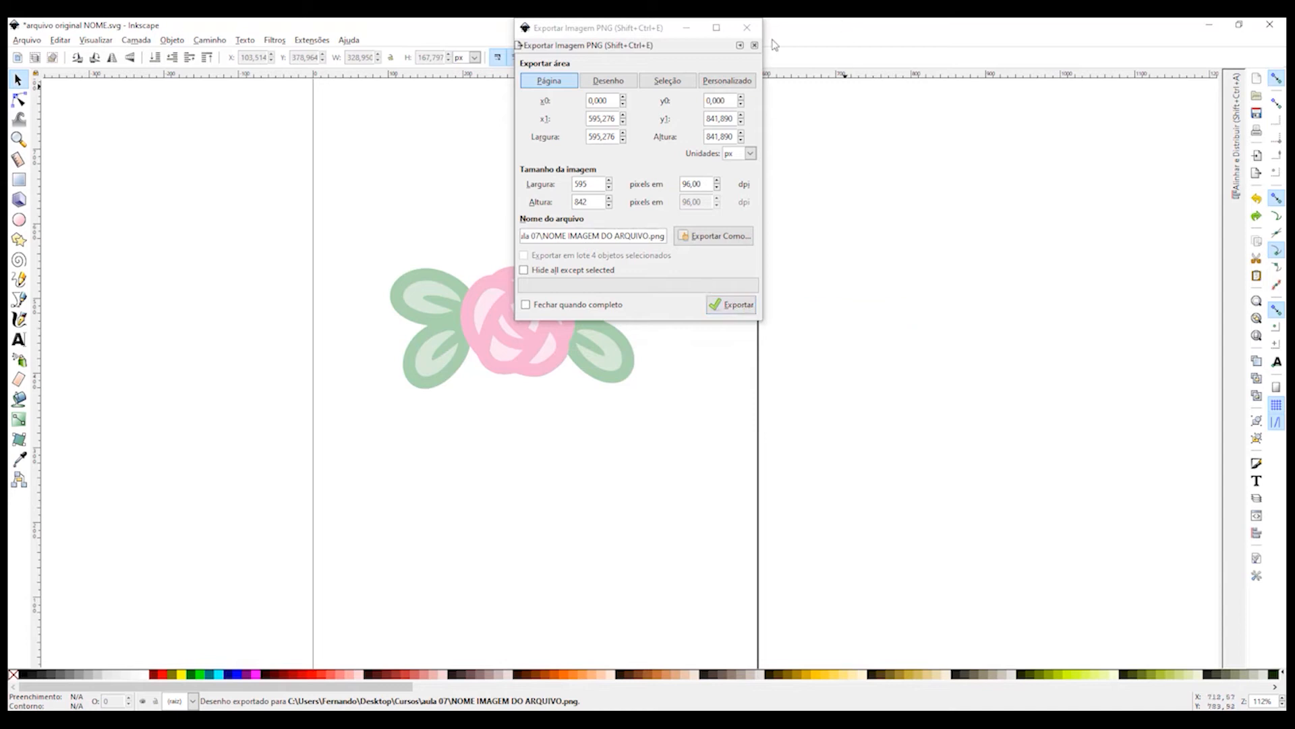
{"action": "left_click", "coordinate": [747, 27]}
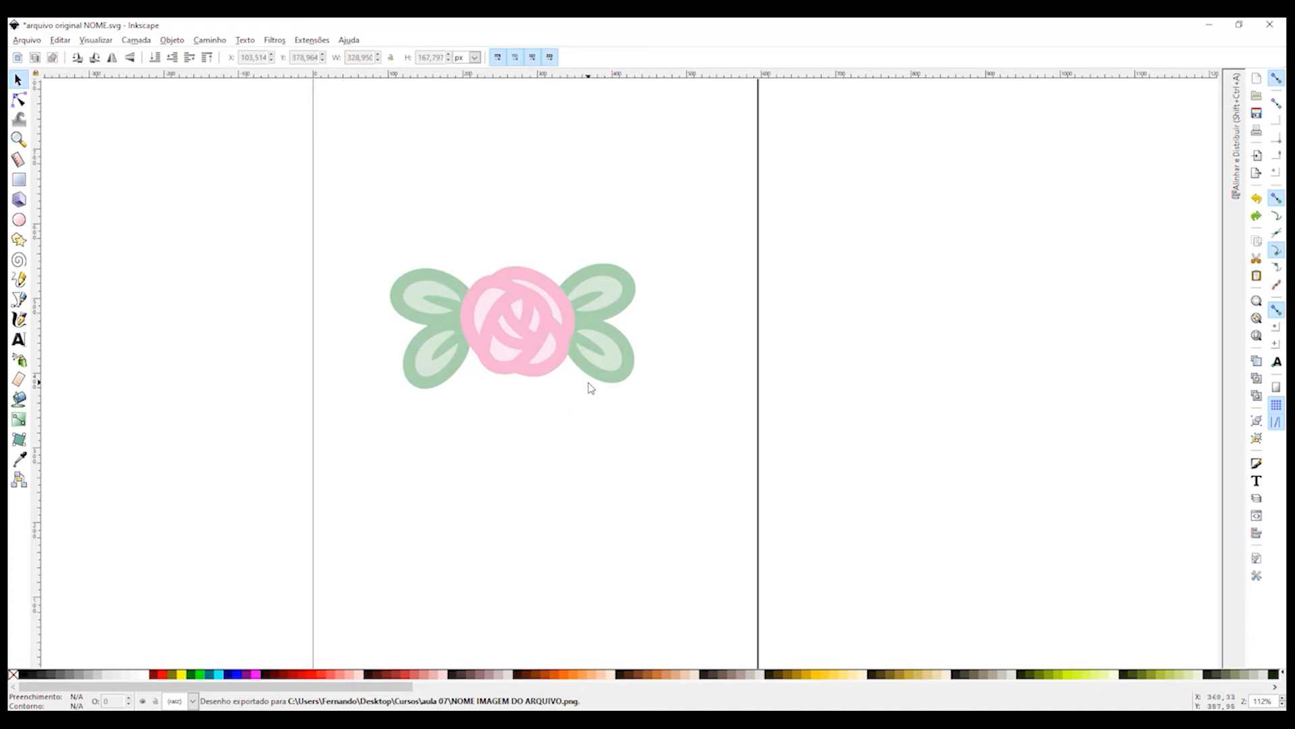
{"action": "left_click", "coordinate": [555, 351]}
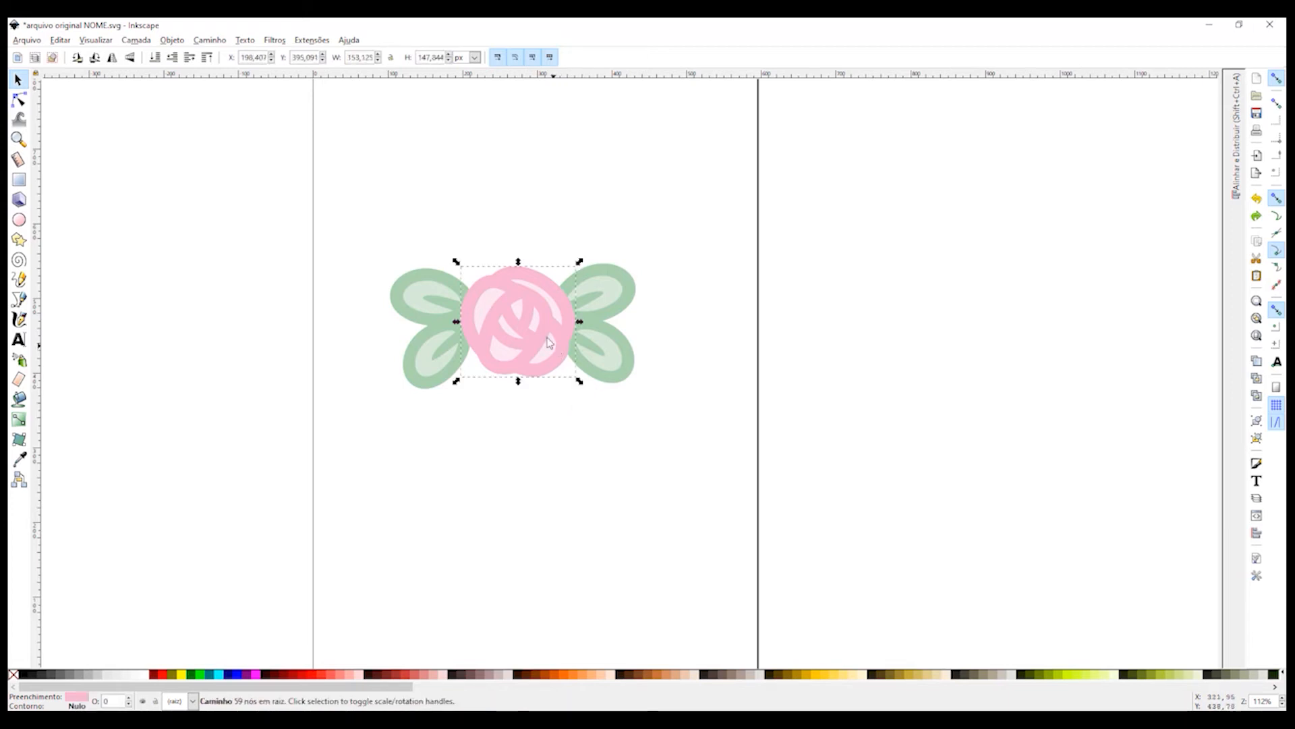
{"action": "left_click_drag", "start_coordinate": [558, 301], "coordinate": [555, 369]}
{"action": "key", "text": "ctrl+z"}
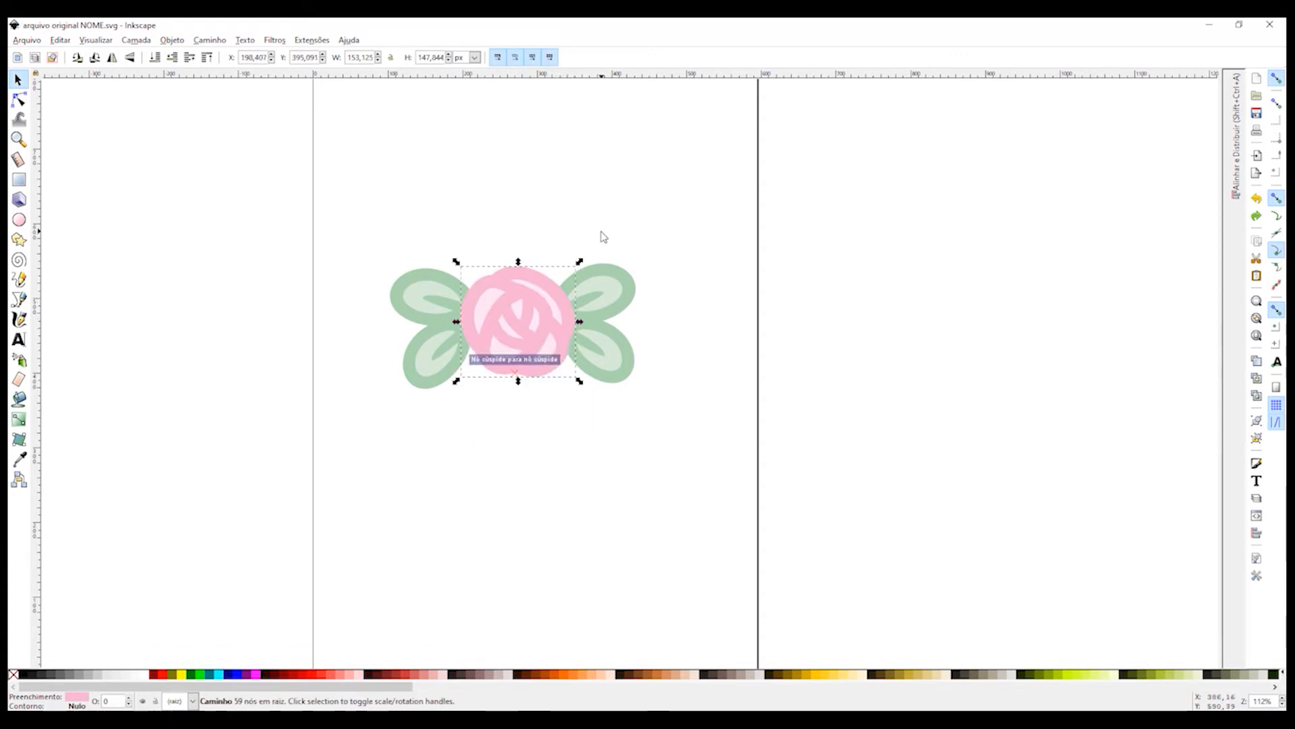
Select both paths of the pink rose together and move them straight down, clear of the green leaves
{"action": "left_click_drag", "start_coordinate": [603, 236], "coordinate": [439, 428]}
{"action": "left_click_drag", "start_coordinate": [548, 305], "coordinate": [552, 427]}
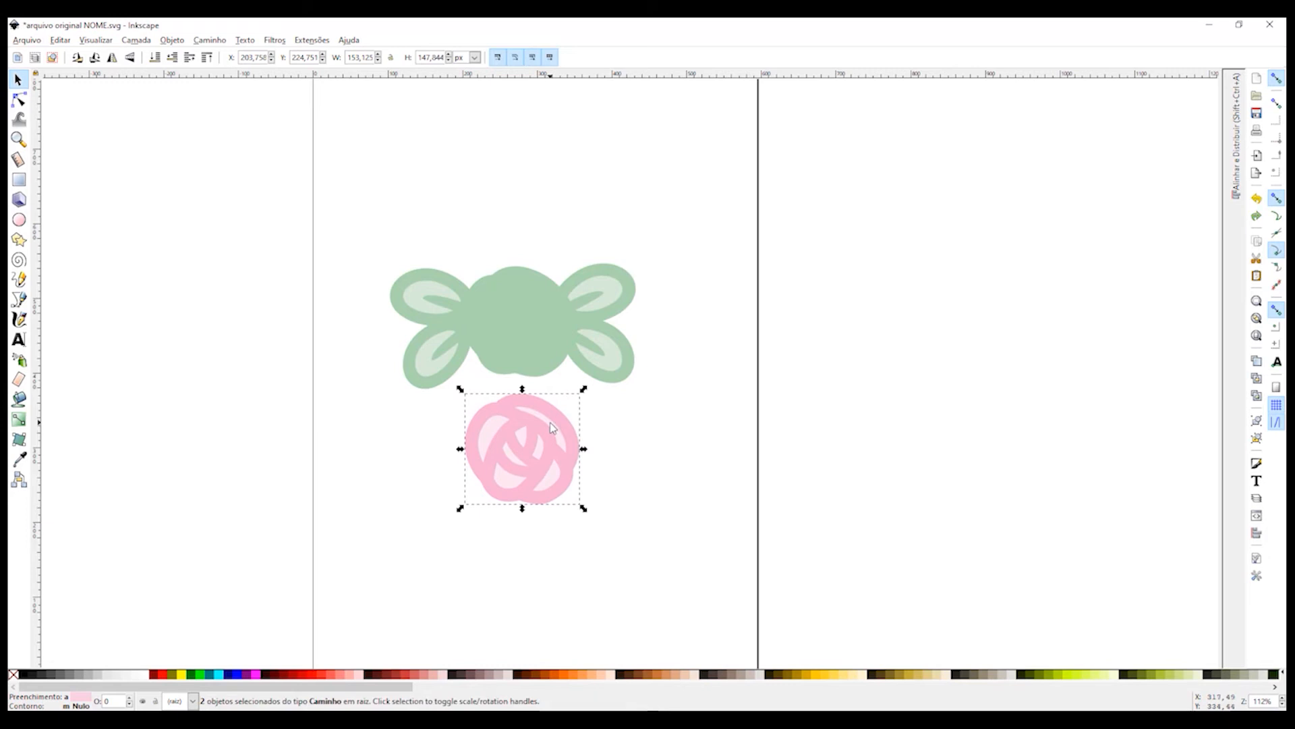
{"action": "left_click", "coordinate": [628, 426]}
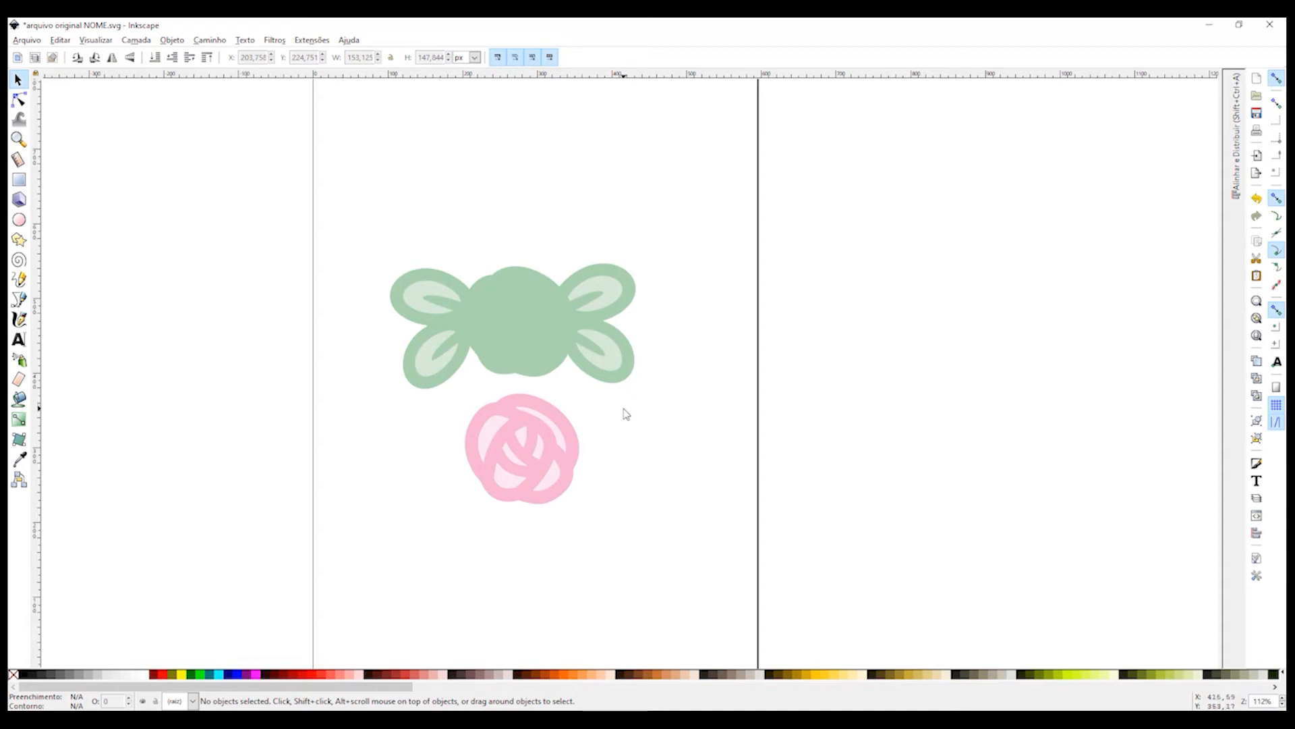
Select the green leaf shapes and export only the selection as a PNG named "FOLHA" into the aula 07 folder
{"action": "left_click_drag", "start_coordinate": [691, 222], "coordinate": [367, 413]}
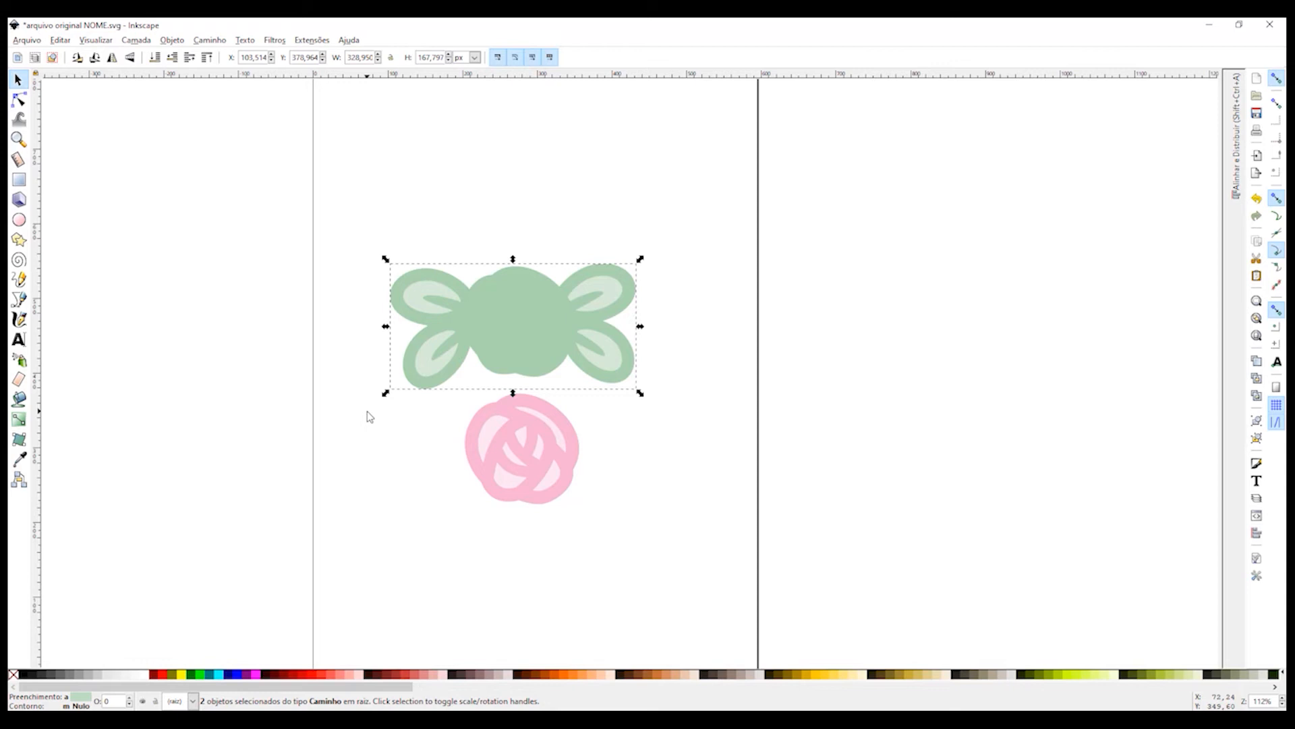
{"action": "left_click", "coordinate": [32, 42]}
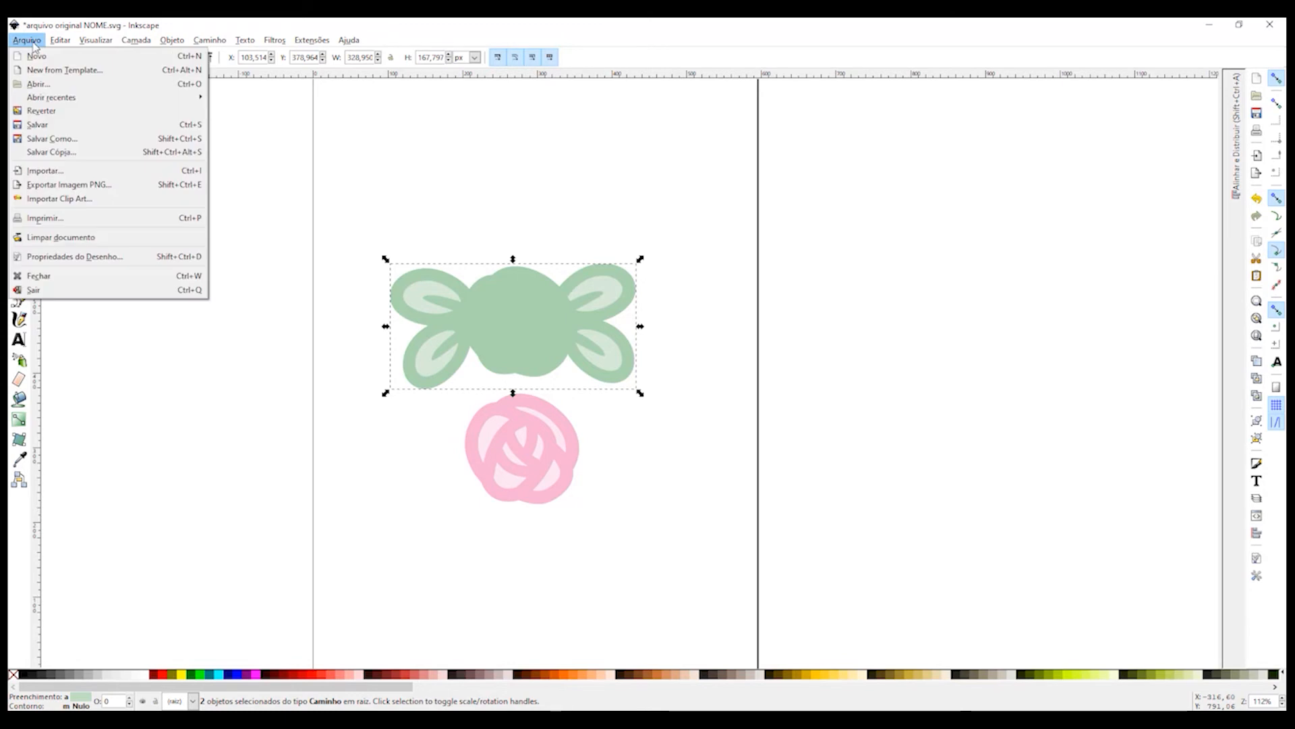
{"action": "left_click", "coordinate": [50, 186]}
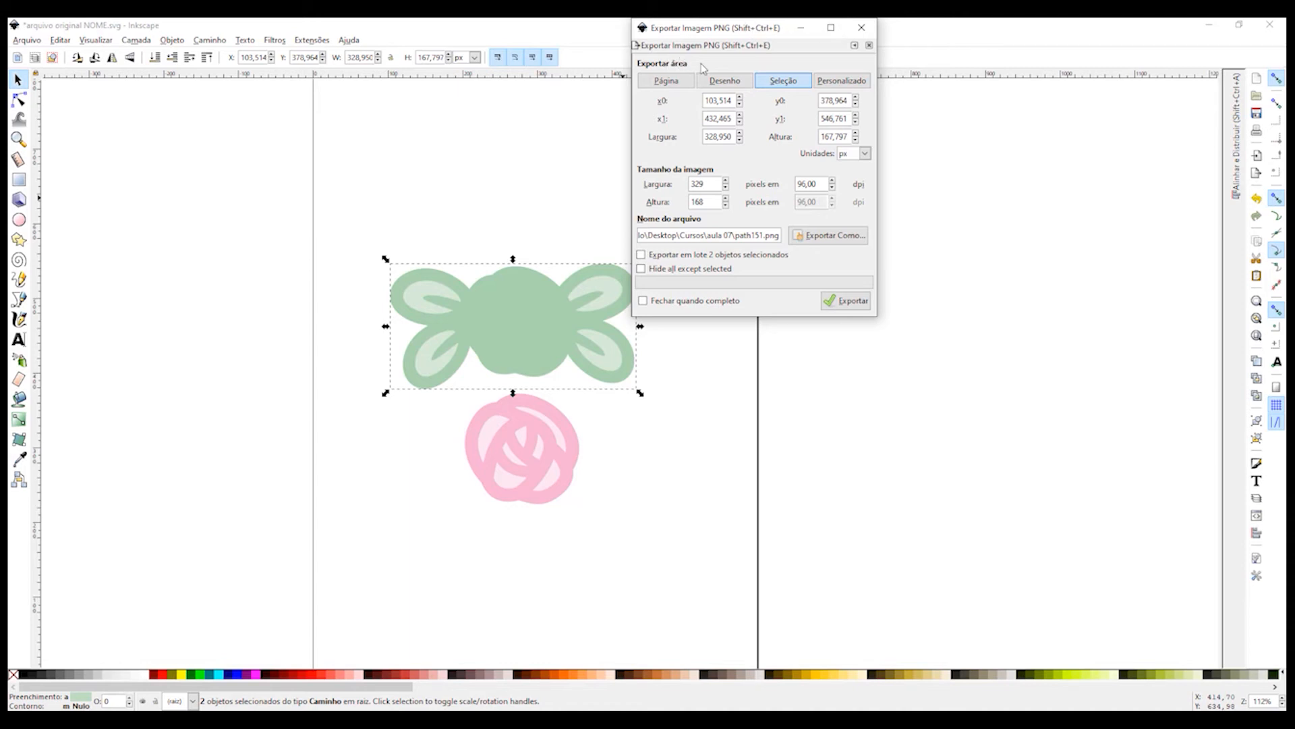
{"action": "left_click", "coordinate": [723, 82]}
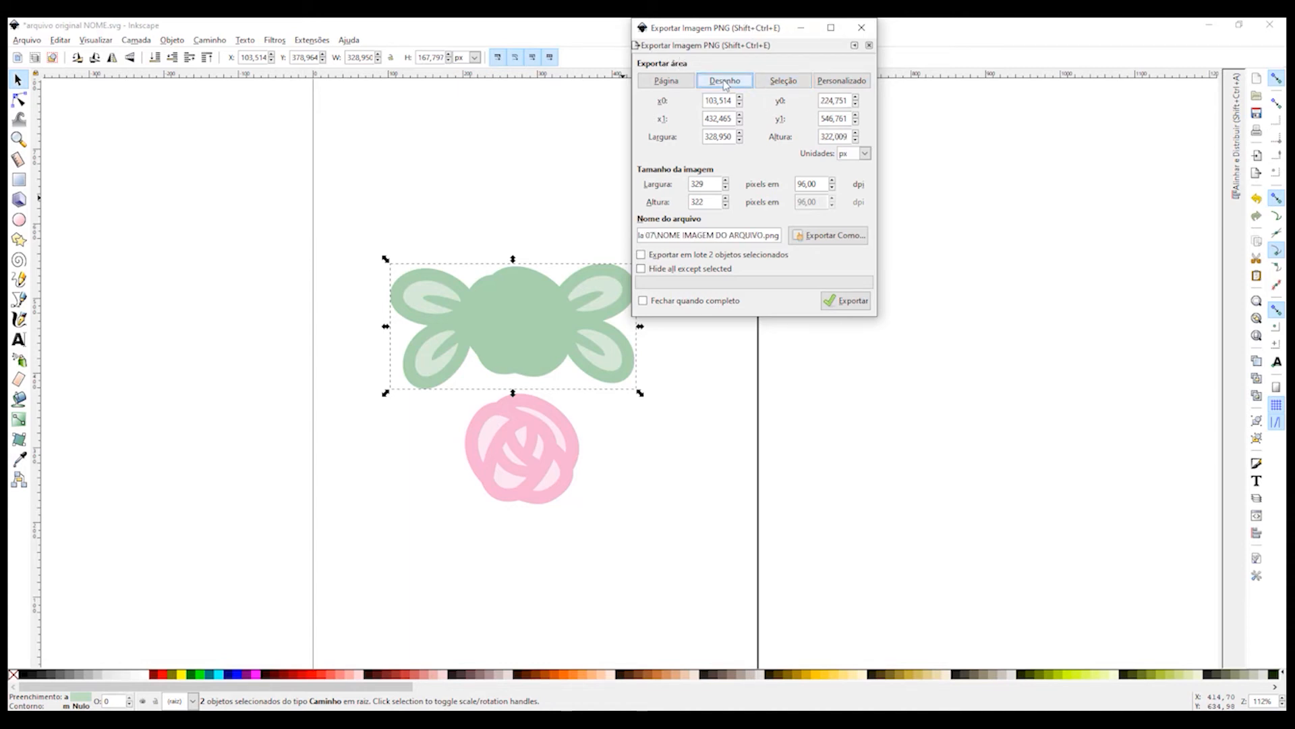
{"action": "triple_click", "coordinate": [727, 236]}
{"action": "type", "text": "FOLHA"}
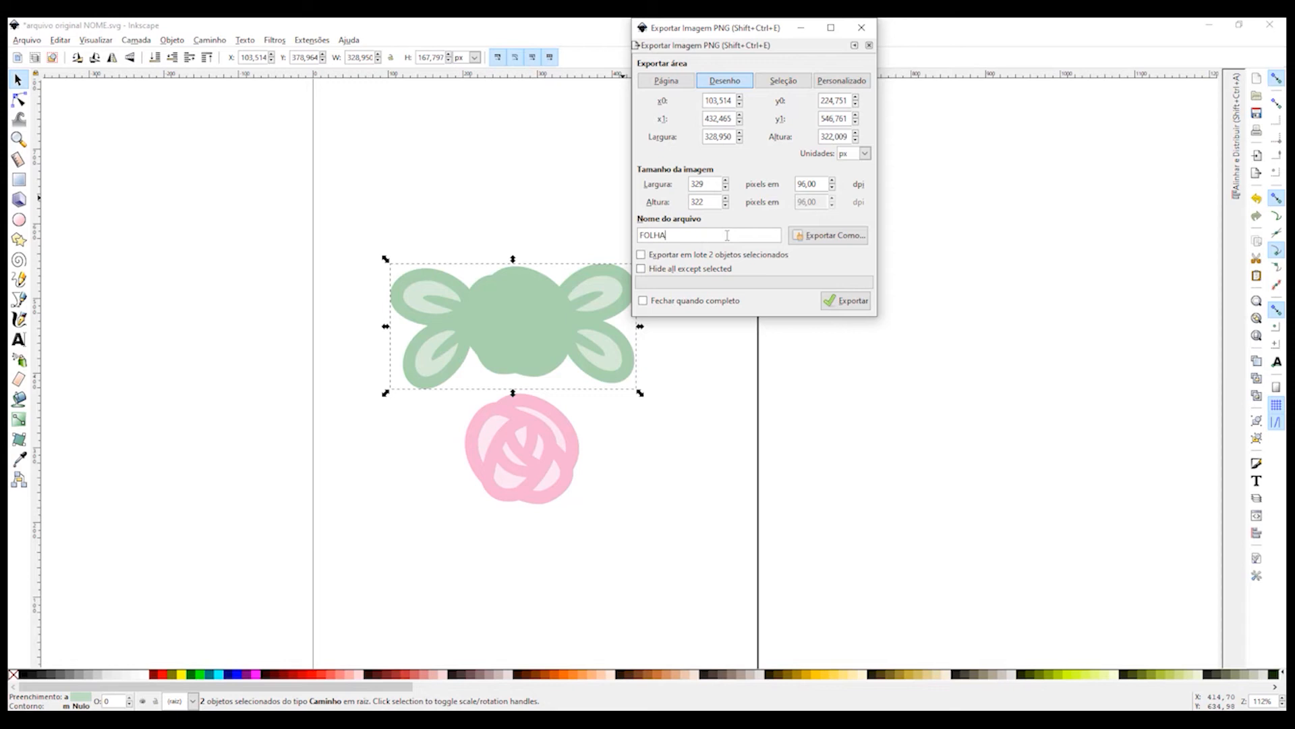
{"action": "left_click", "coordinate": [786, 85]}
{"action": "left_click", "coordinate": [802, 240]}
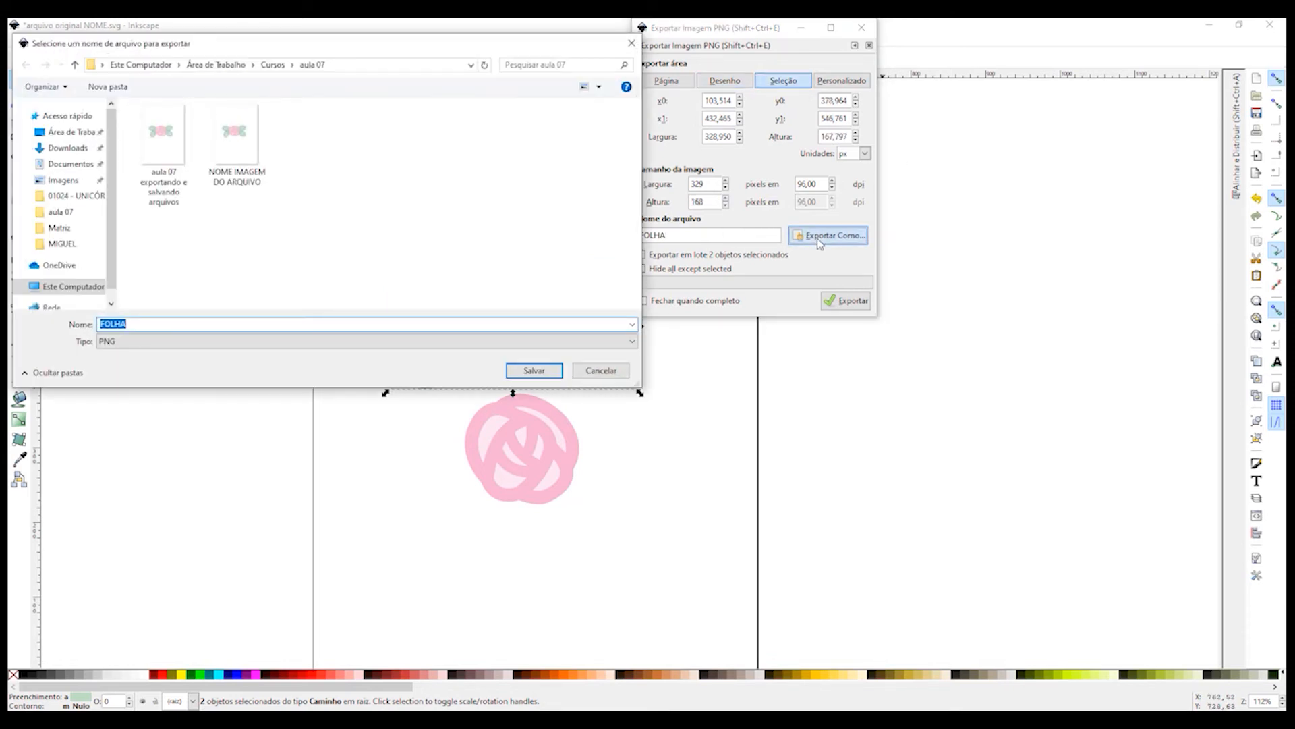
{"action": "left_click", "coordinate": [541, 372]}
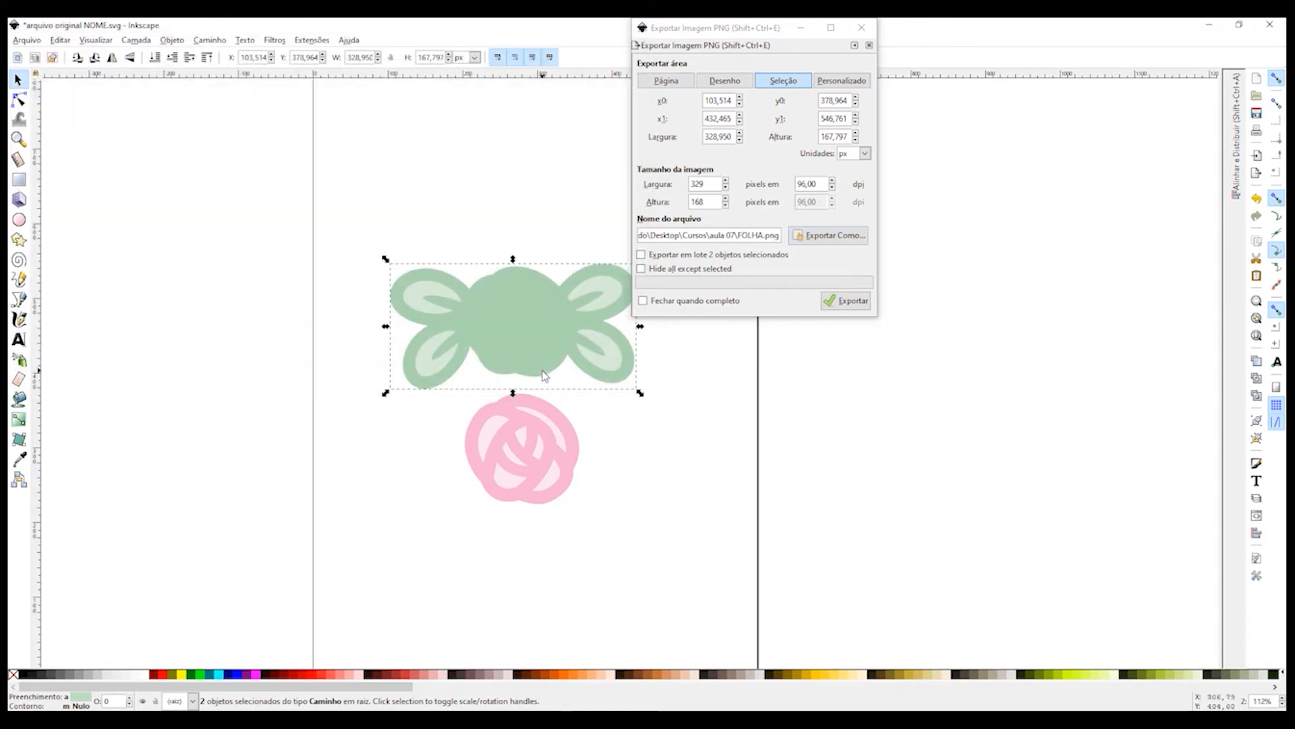
{"action": "left_click", "coordinate": [842, 301]}
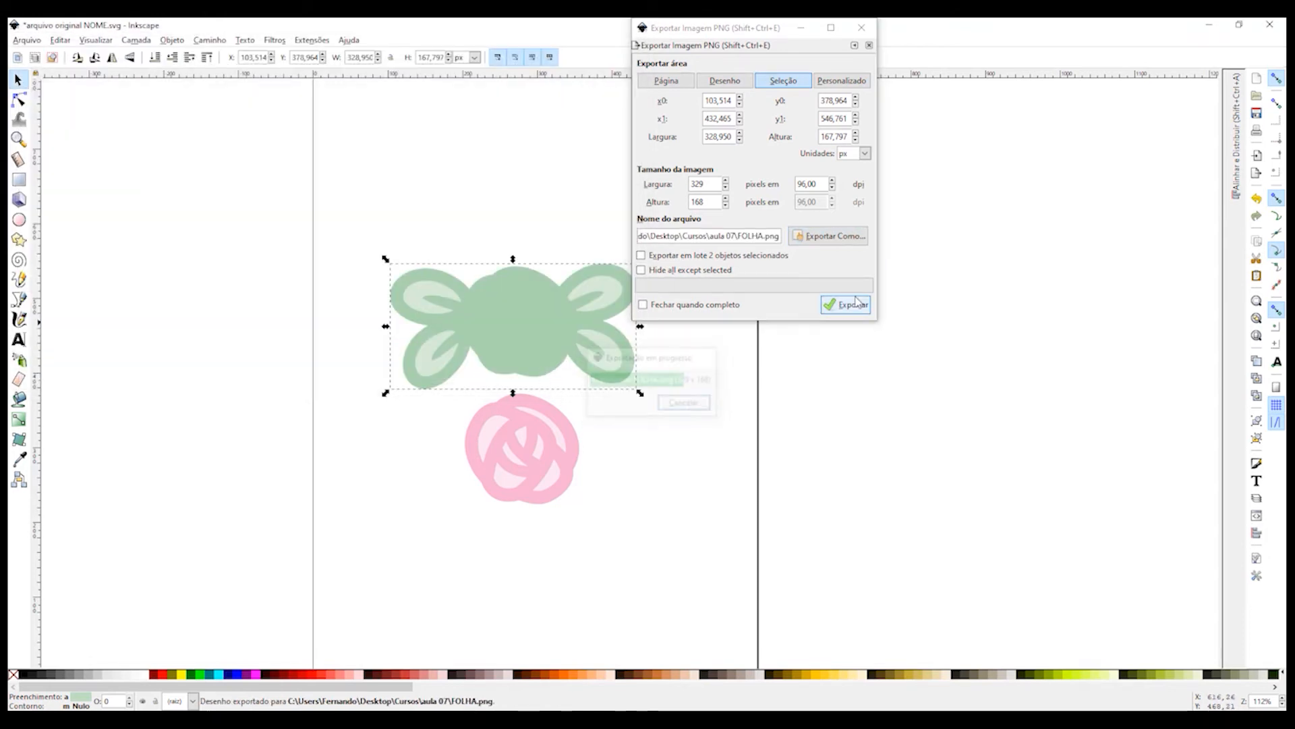
{"action": "left_click", "coordinate": [863, 29]}
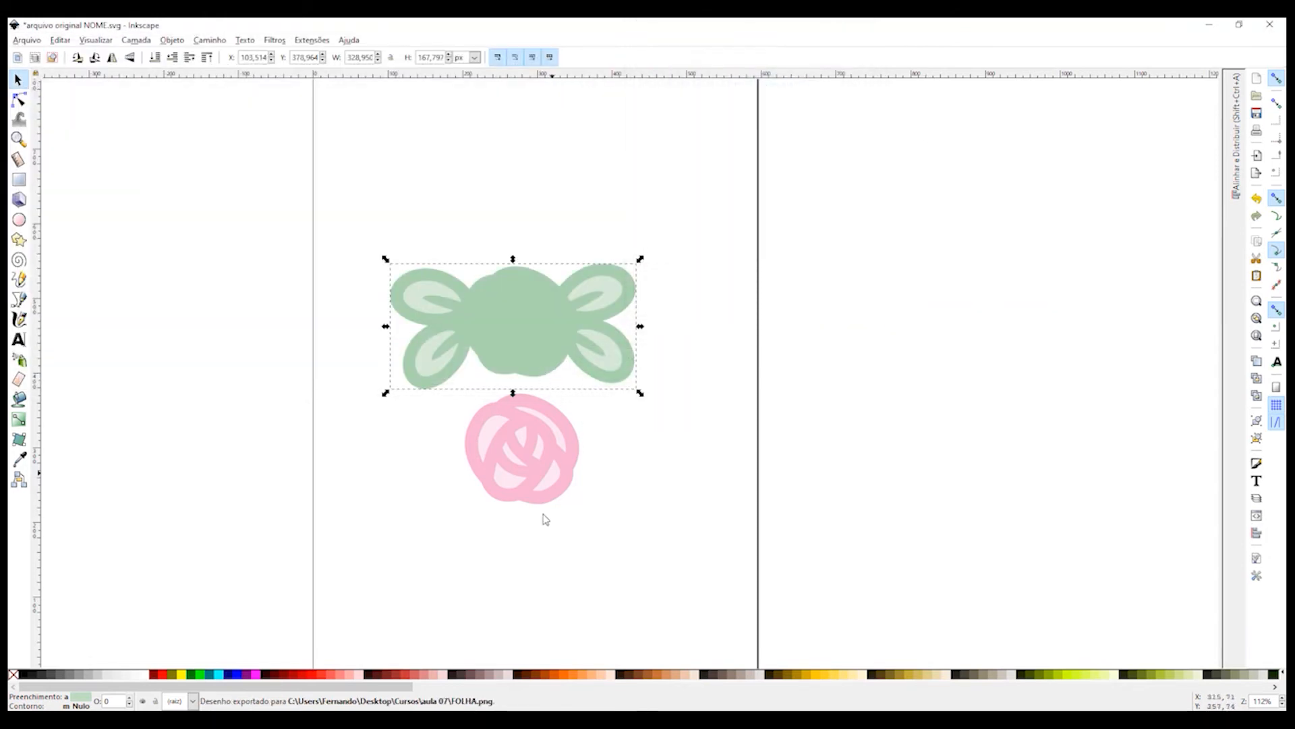
Select the pink rose and export only the selection as a PNG named "ROSA" into the aula 07 folder, then deselect it
{"action": "left_click_drag", "start_coordinate": [642, 551], "coordinate": [452, 376]}
{"action": "left_click", "coordinate": [28, 41]}
{"action": "left_click", "coordinate": [79, 186]}
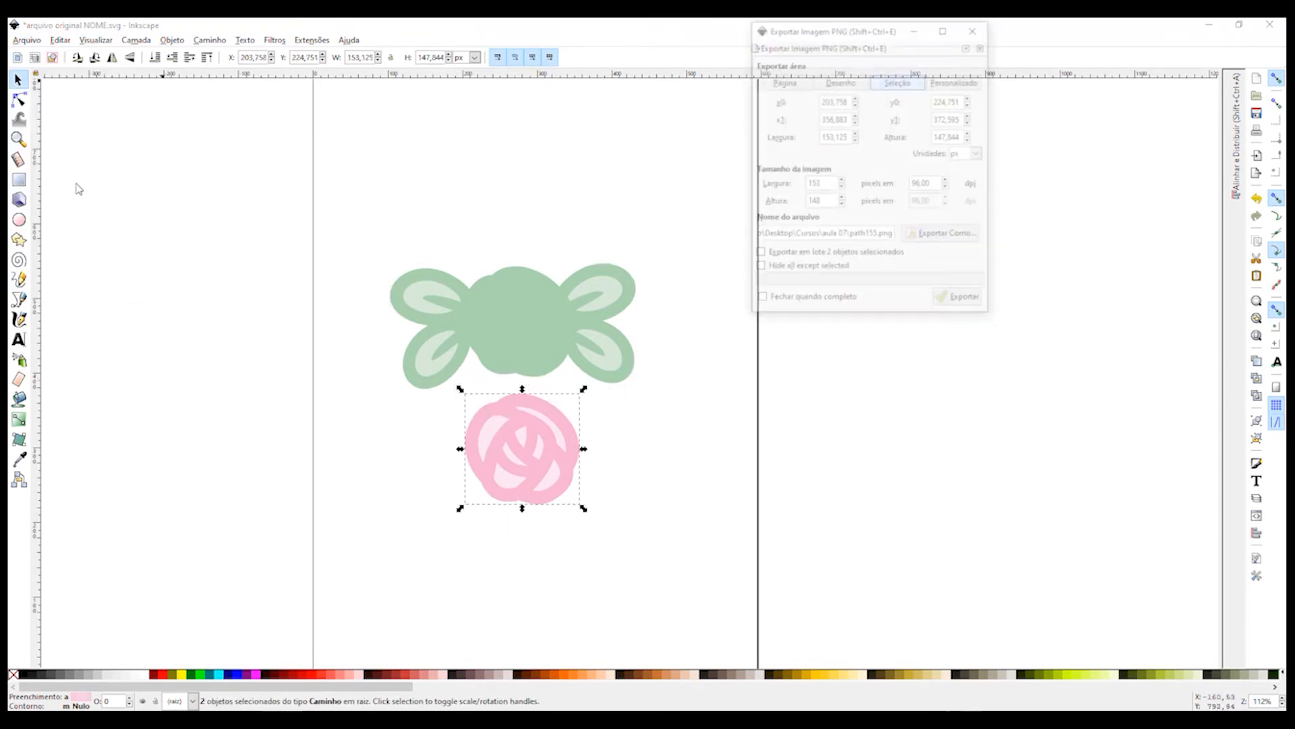
{"action": "triple_click", "coordinate": [841, 235]}
{"action": "type", "text": "ROSA"}
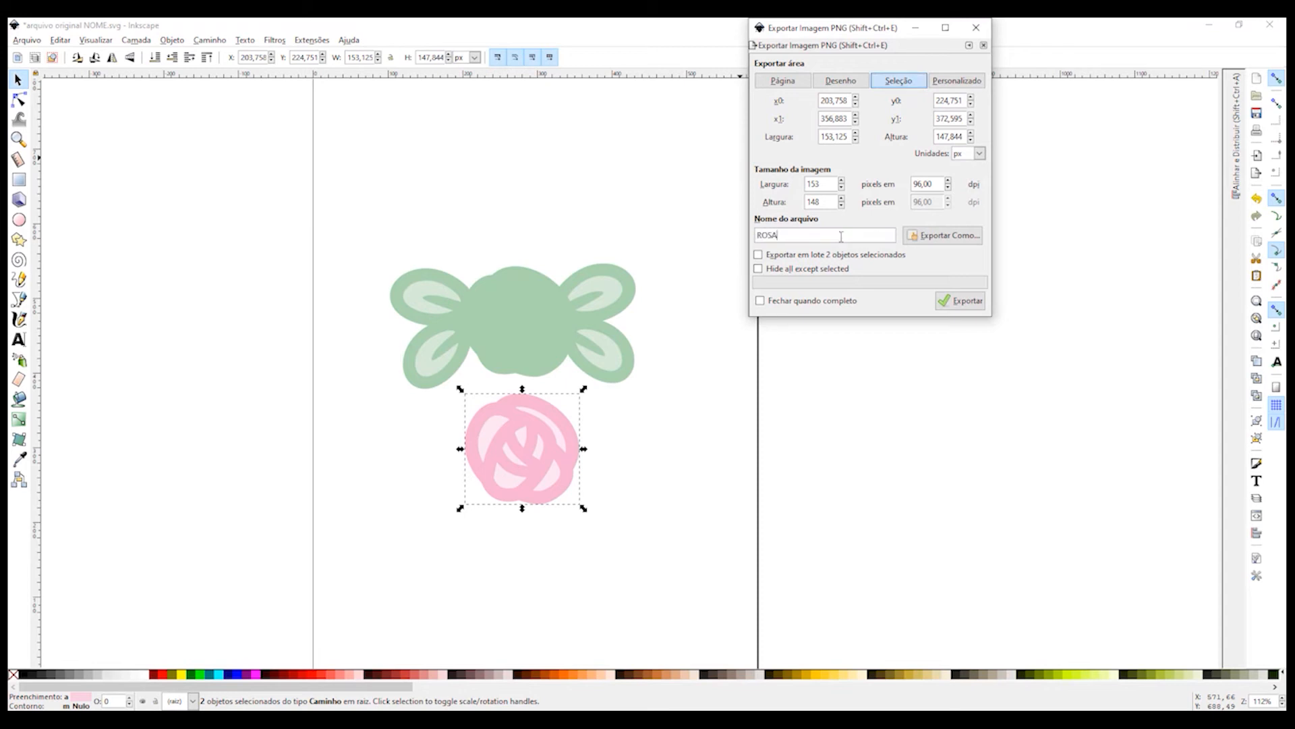
{"action": "left_click", "coordinate": [969, 243]}
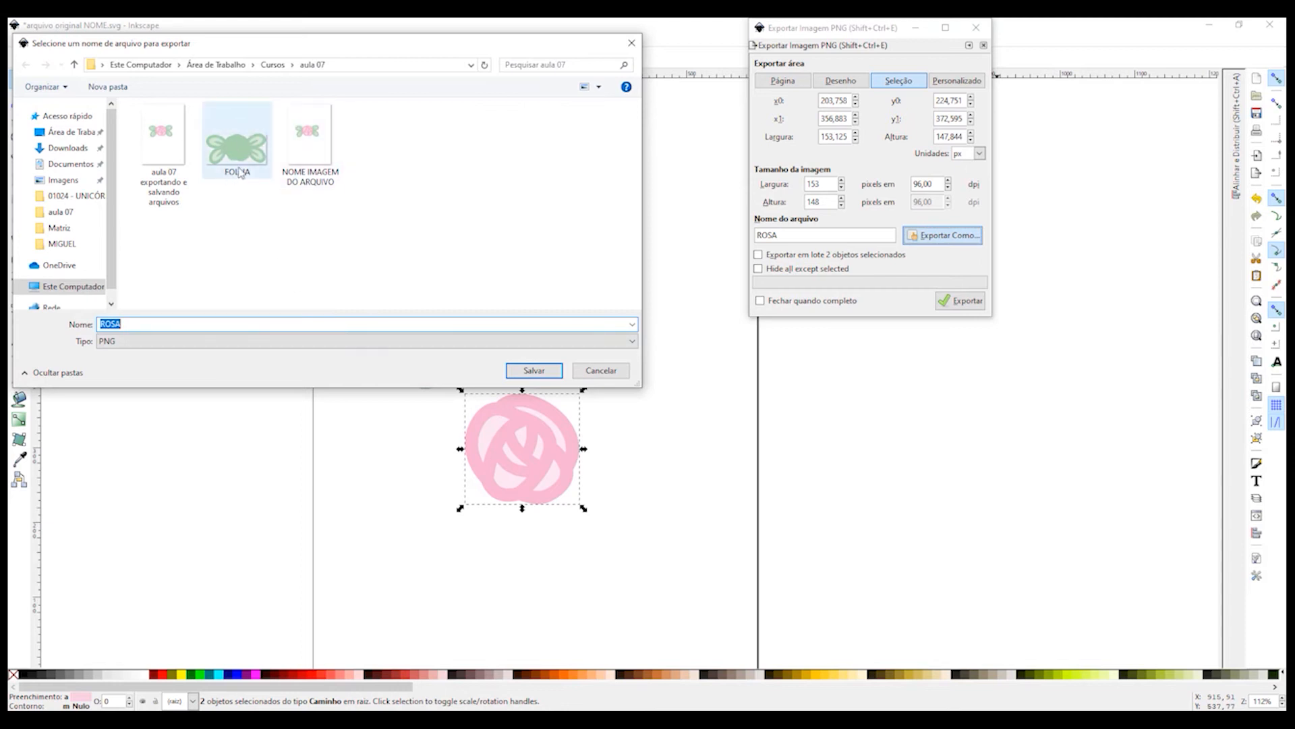
{"action": "left_click", "coordinate": [533, 370]}
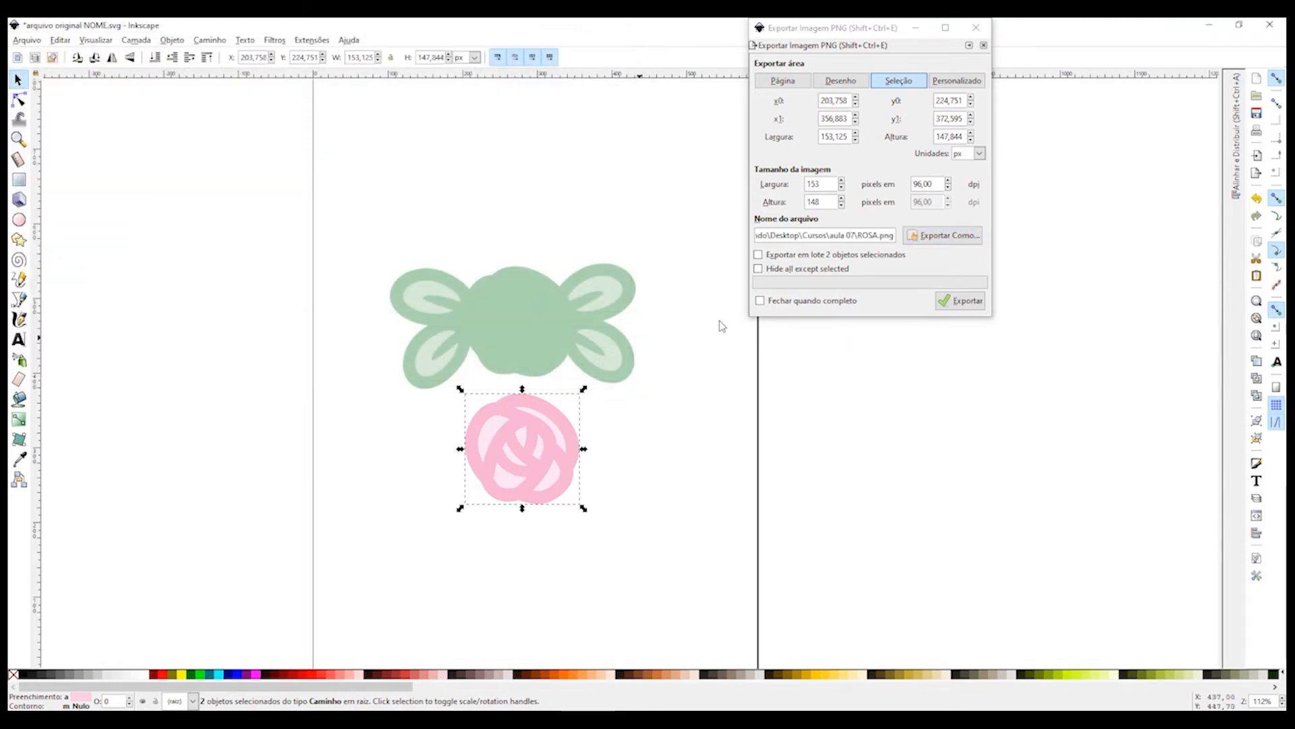
{"action": "left_click", "coordinate": [962, 300]}
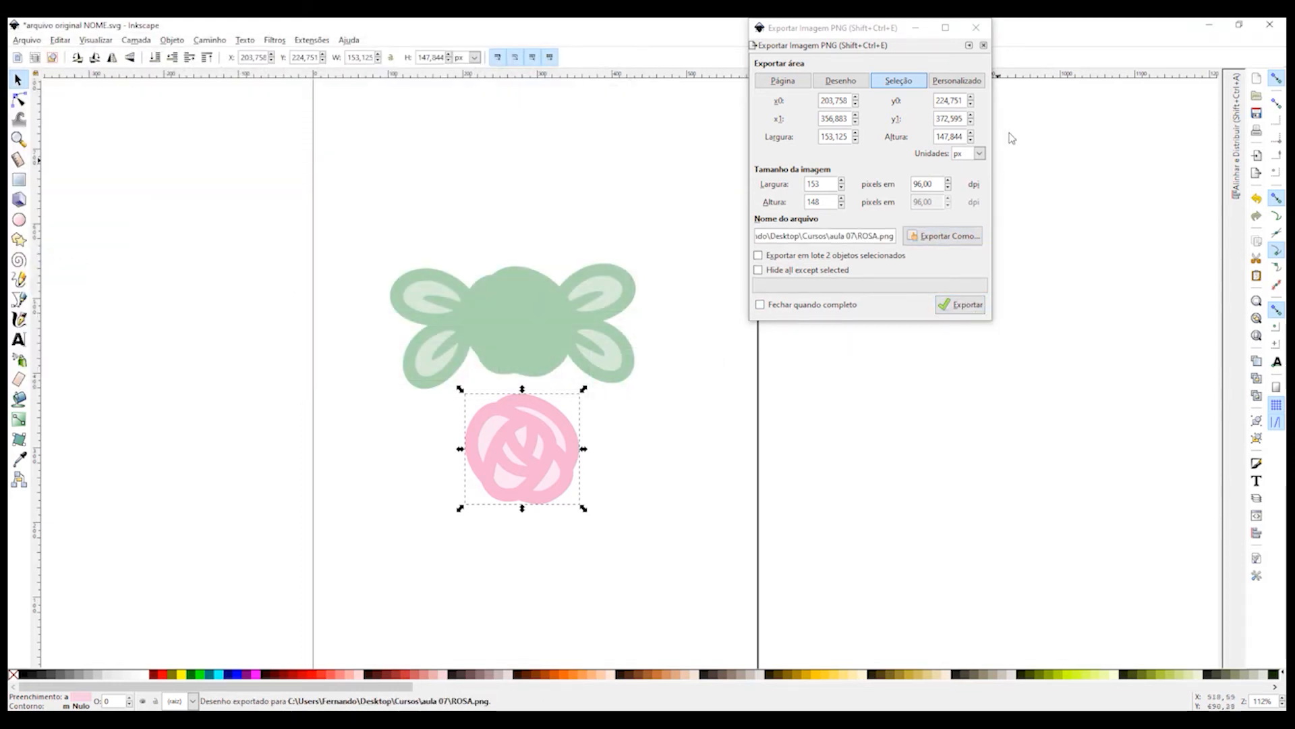
{"action": "left_click", "coordinate": [977, 27]}
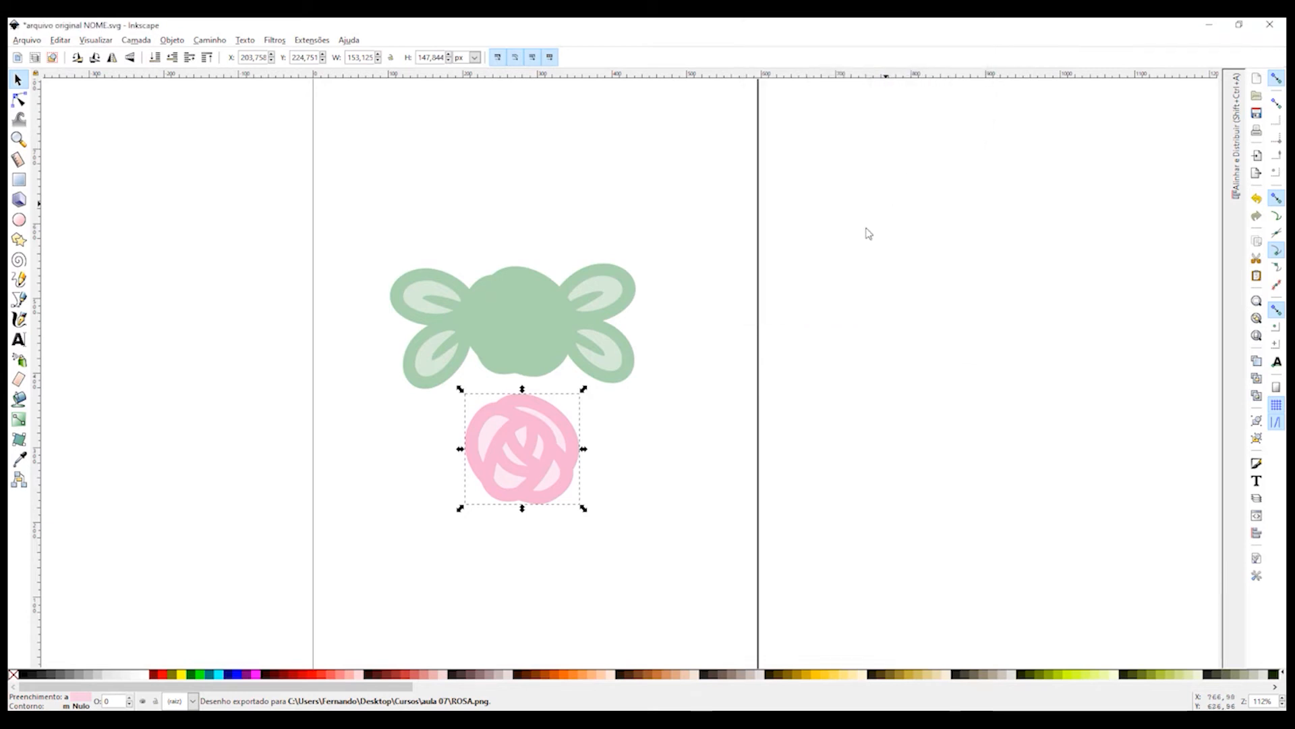
{"action": "key", "text": "Escape"}
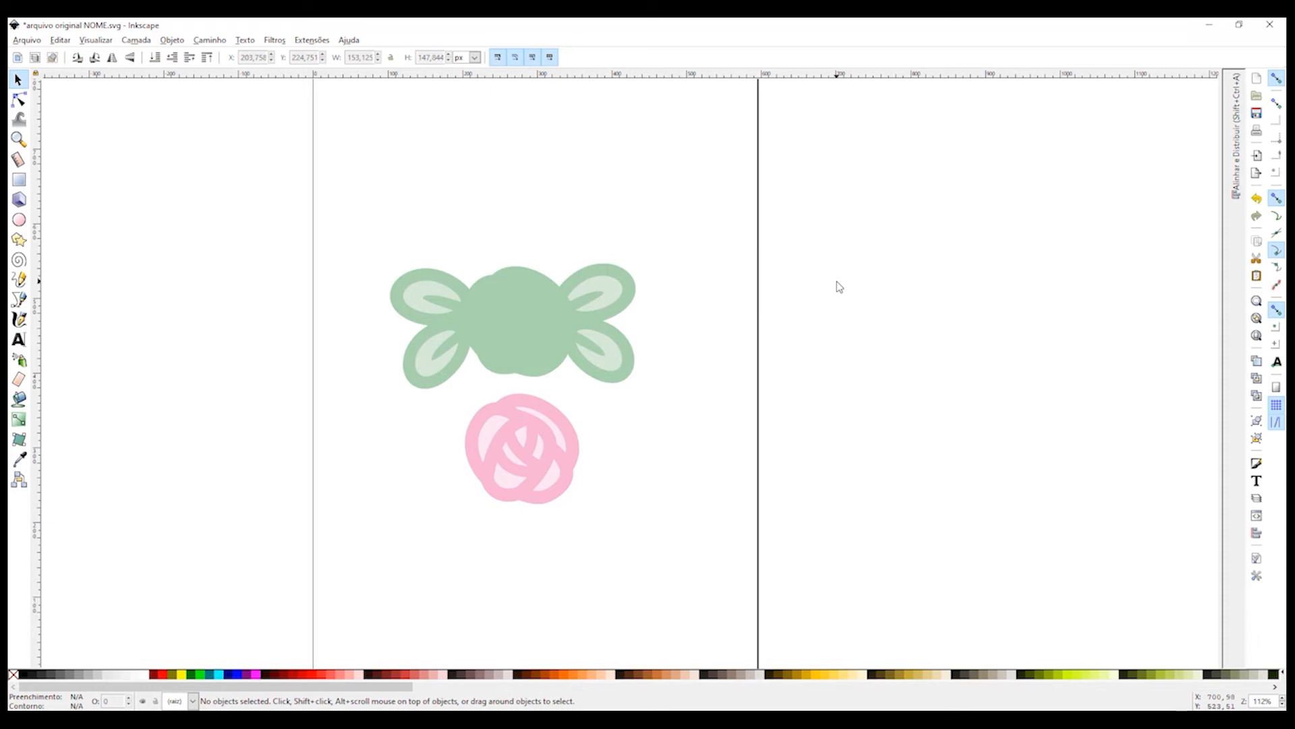
Undo the rose's move so it sits back on the leaves, and select all four shapes of the drawing
{"action": "key", "text": "ctrl"}
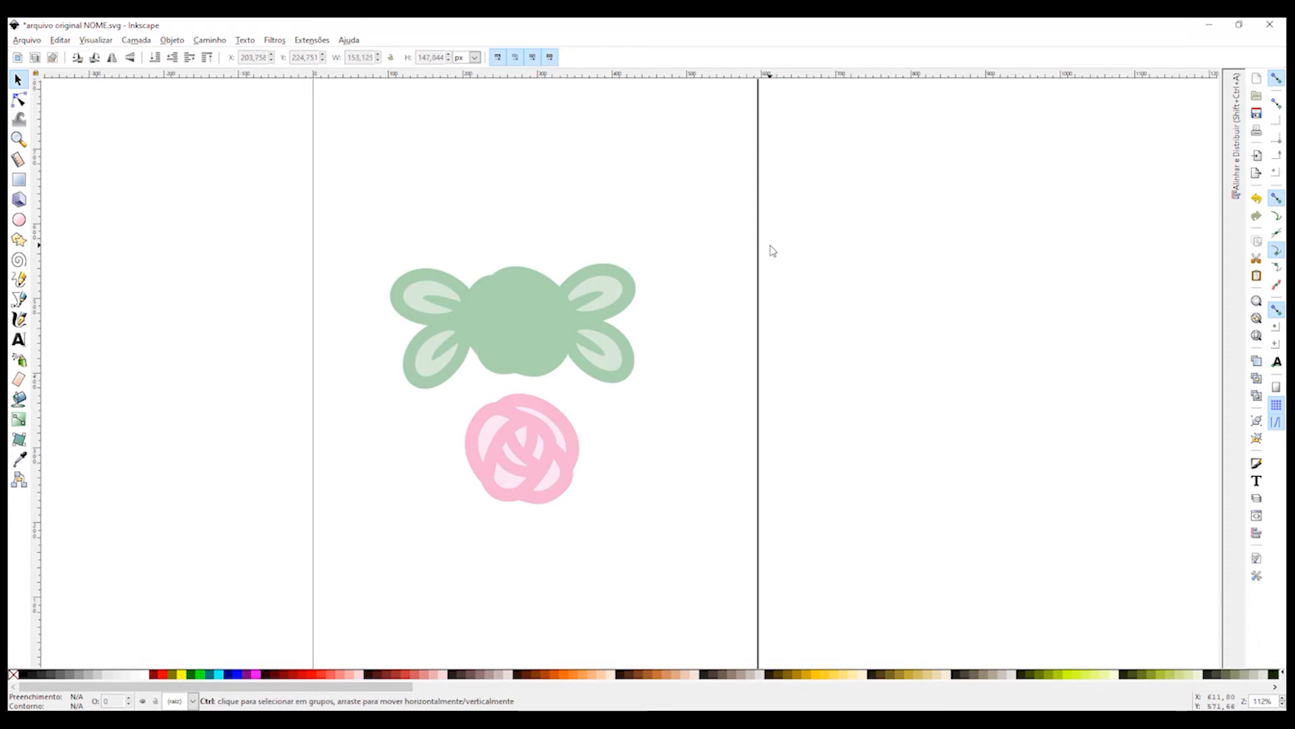
{"action": "key", "text": "ctrl+z"}
{"action": "left_click_drag", "start_coordinate": [735, 210], "coordinate": [263, 394]}
Set up a PNG export of the drawing area at a resolution of 300 dpi
{"action": "left_click", "coordinate": [28, 40]}
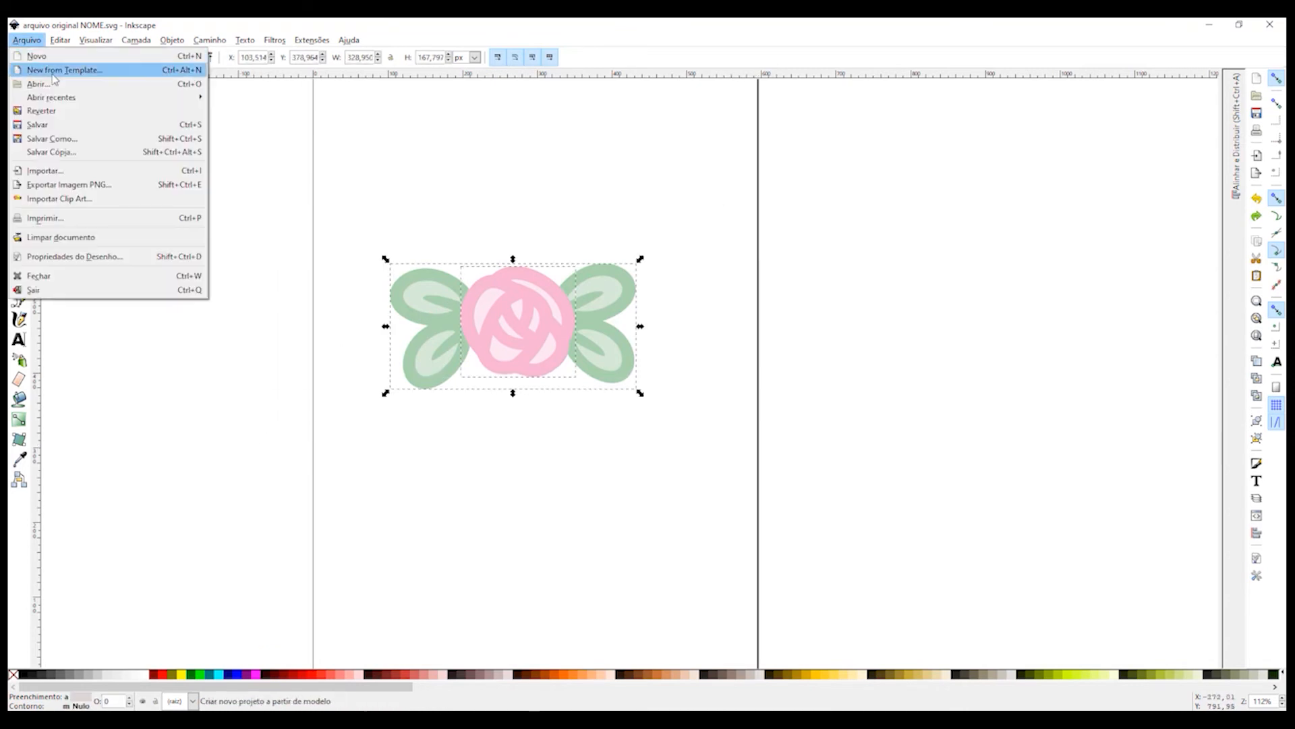
{"action": "left_click", "coordinate": [75, 185]}
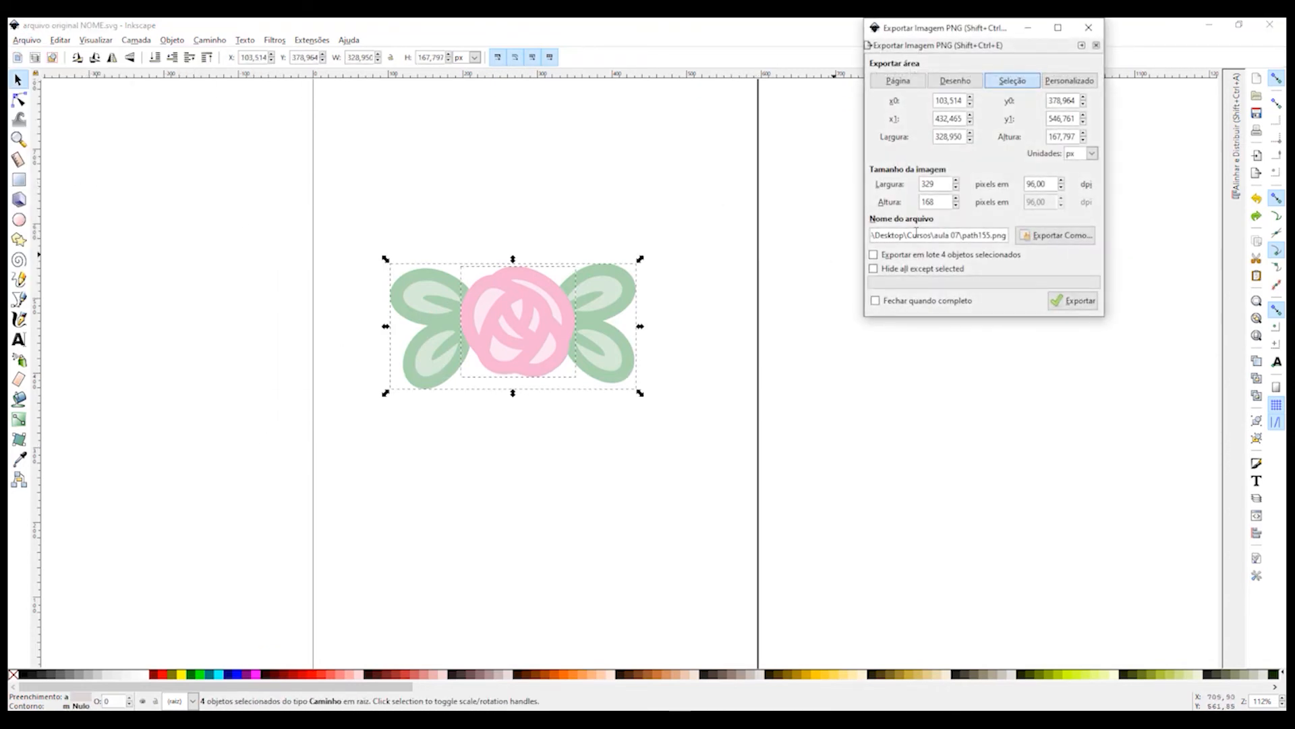
{"action": "left_click", "coordinate": [954, 81]}
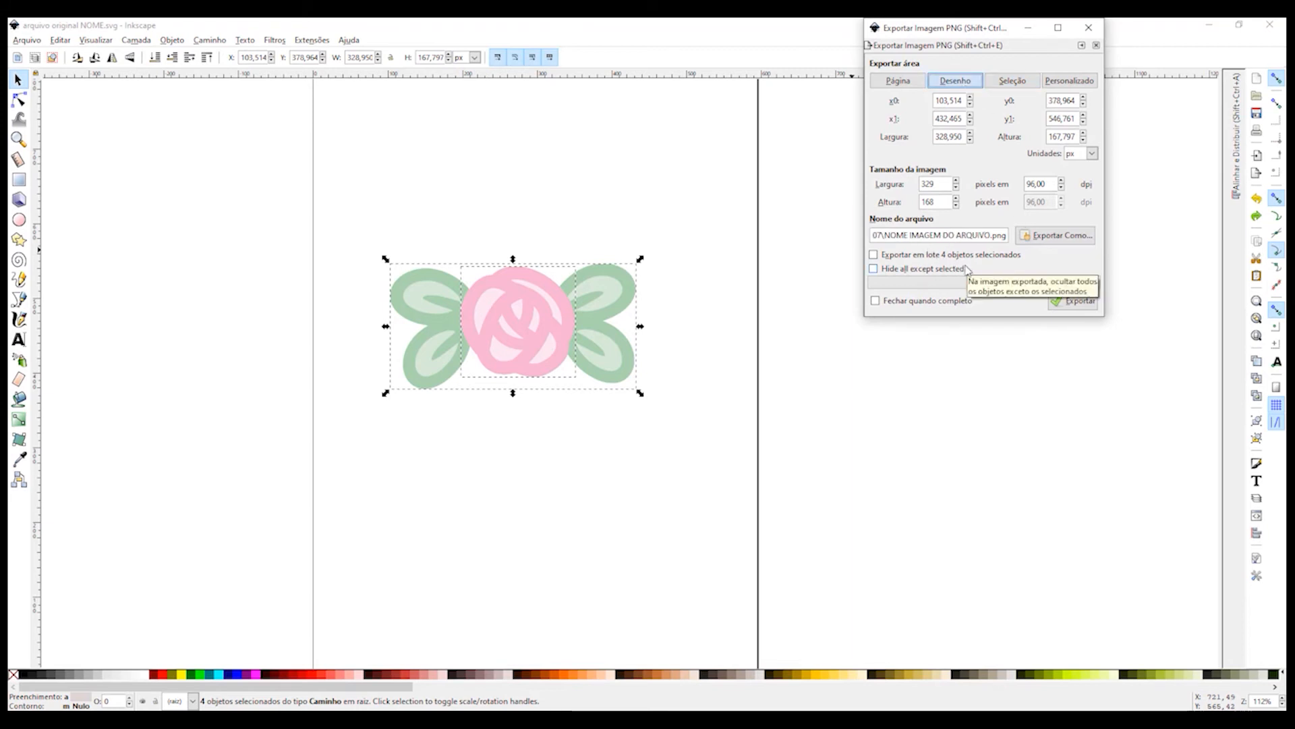
{"action": "left_click_drag", "start_coordinate": [1050, 184], "coordinate": [976, 191]}
{"action": "type", "text": "3"}
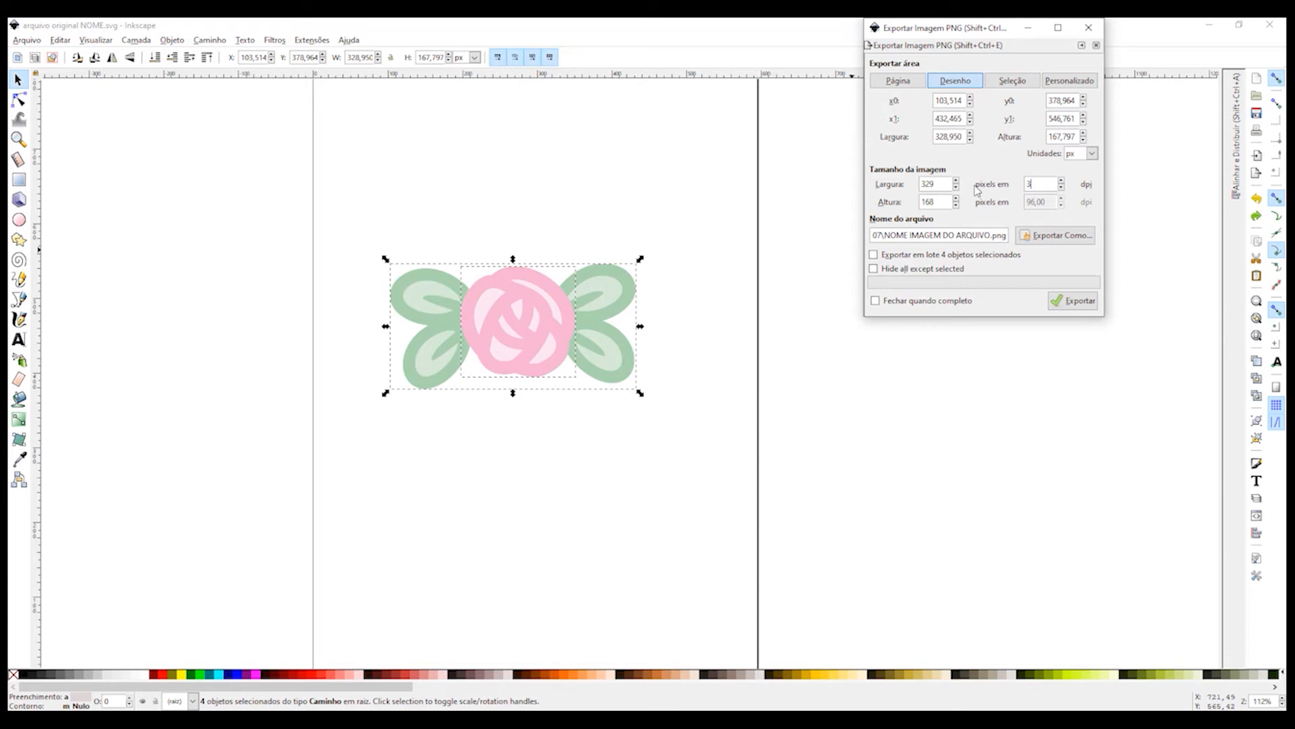
Export the drawing as a PNG named "ROSA INTEIRA" into the aula 07 folder, then deselect the shapes
{"action": "left_click", "coordinate": [1044, 236]}
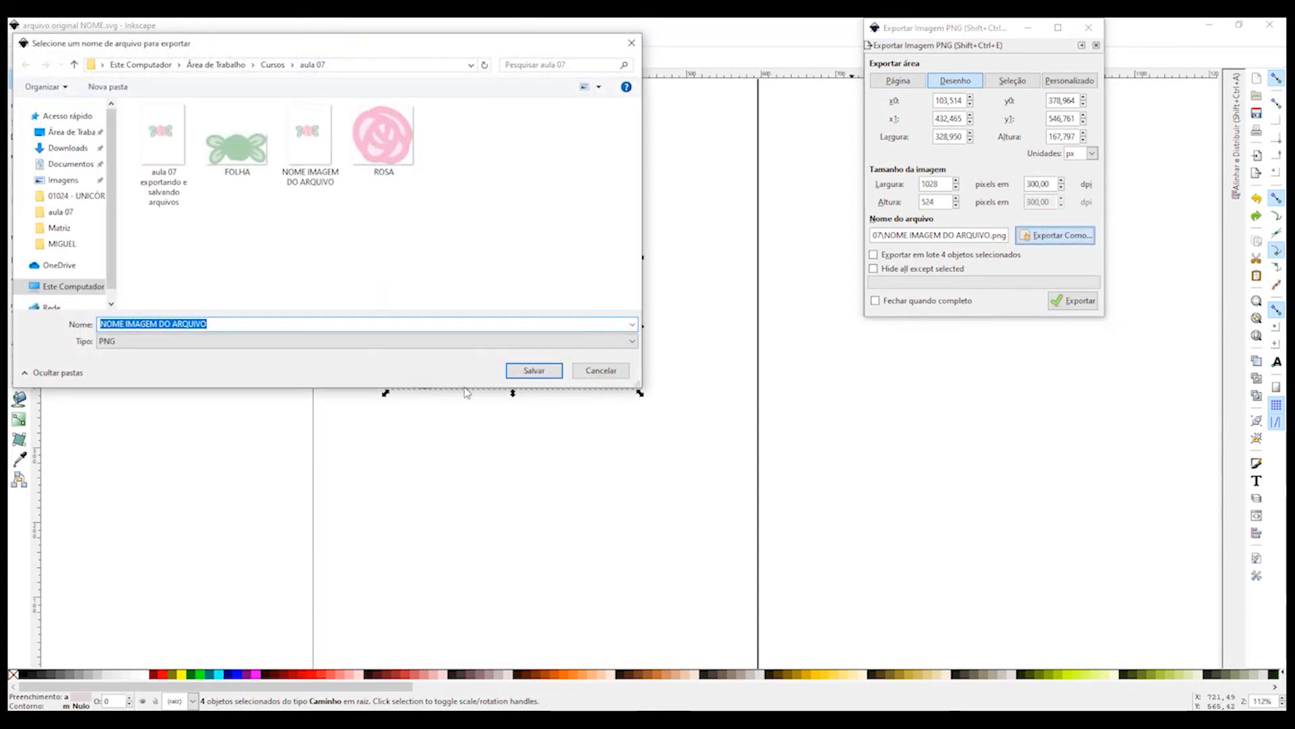
{"action": "type", "text": "ROS"}
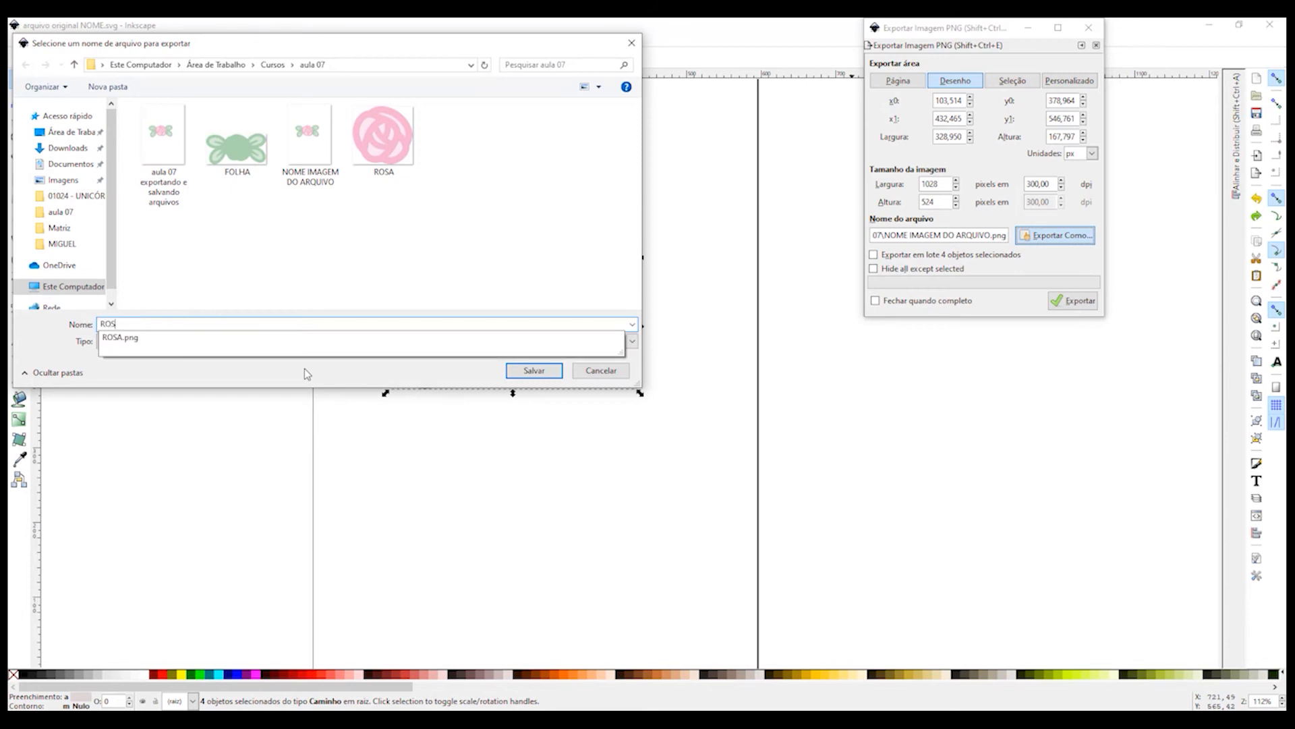
{"action": "type", "text": "A INTEIRA"}
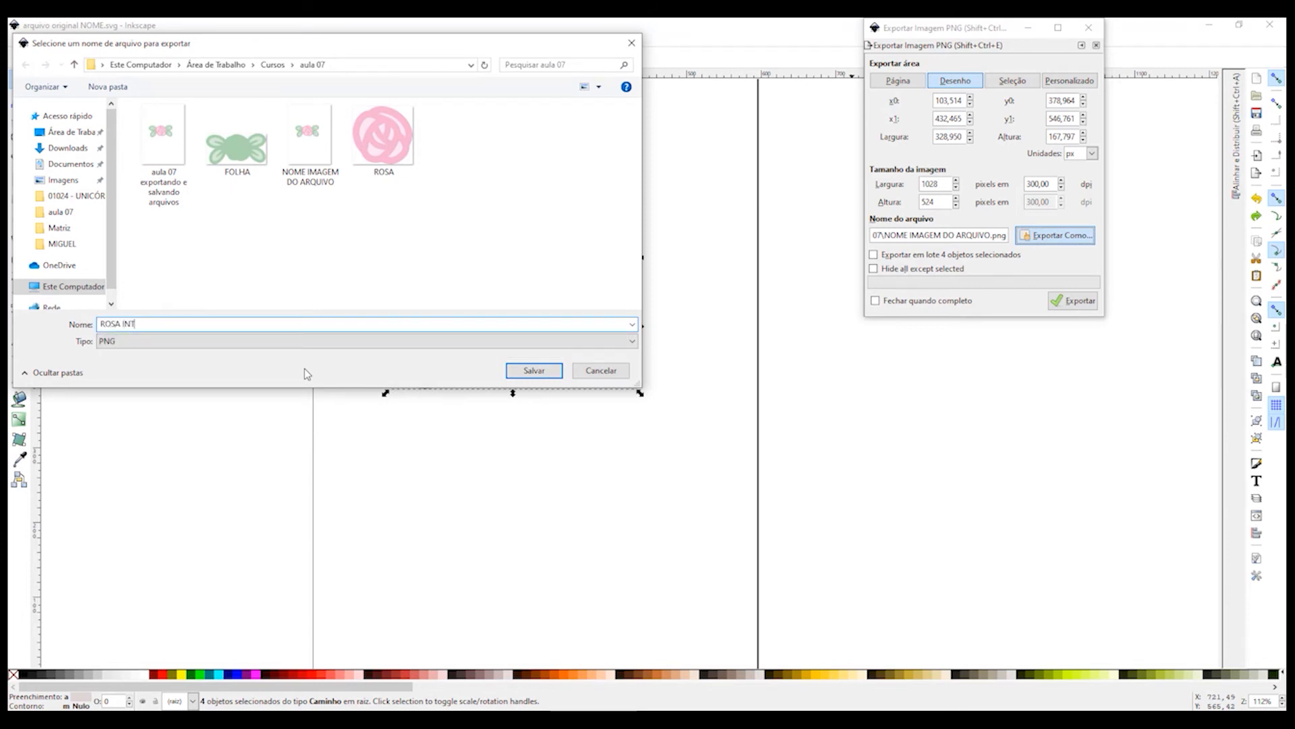
{"action": "left_click", "coordinate": [525, 373]}
{"action": "left_click", "coordinate": [1069, 301]}
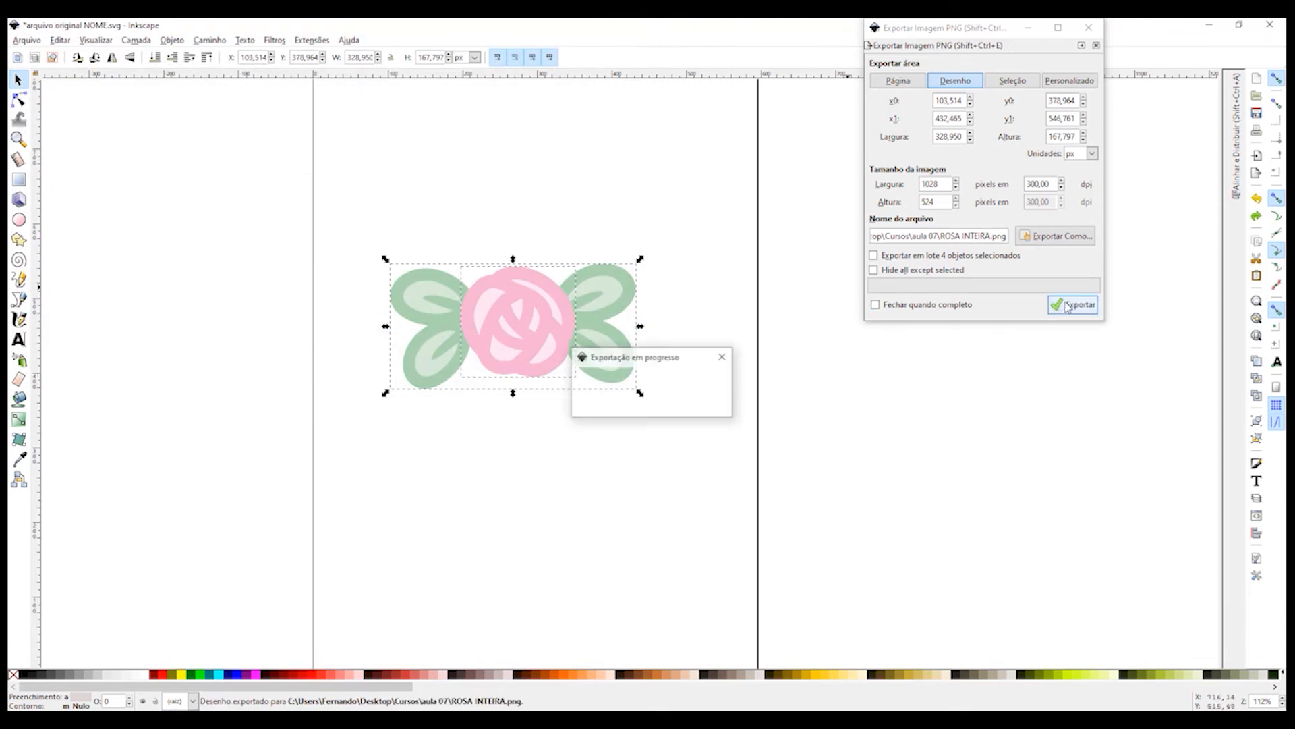
{"action": "left_click", "coordinate": [1088, 28]}
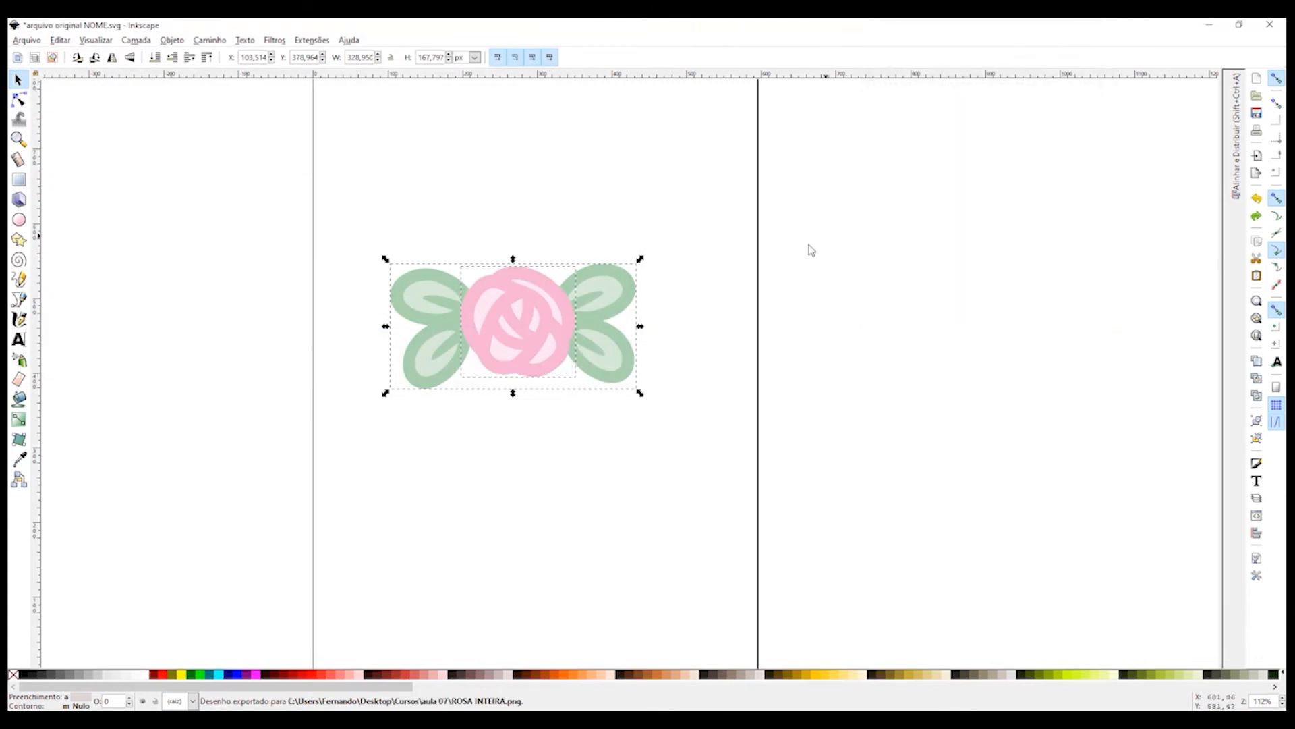
{"action": "left_click", "coordinate": [699, 293]}
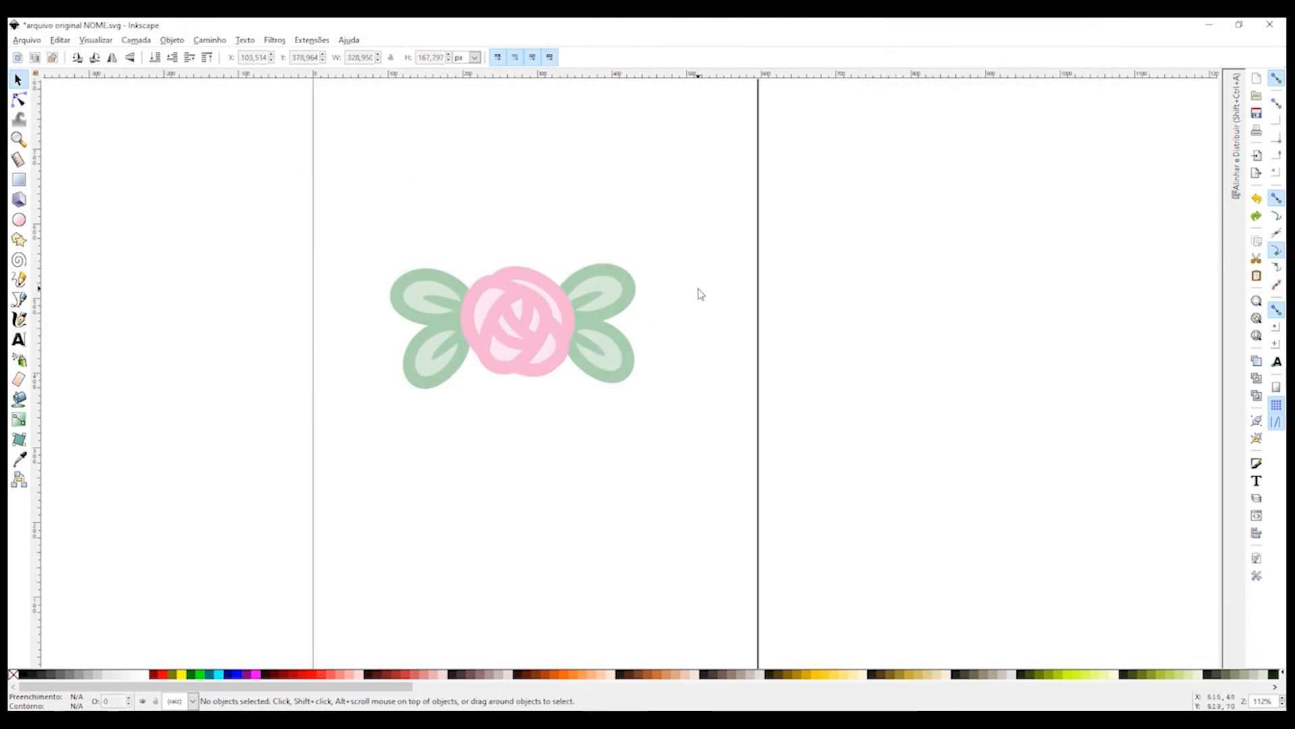
Separate the stacked shapes: place the pink rose linework below its light base and the two green leaf shapes beside them, one above the other
{"action": "right_click", "coordinate": [571, 316]}
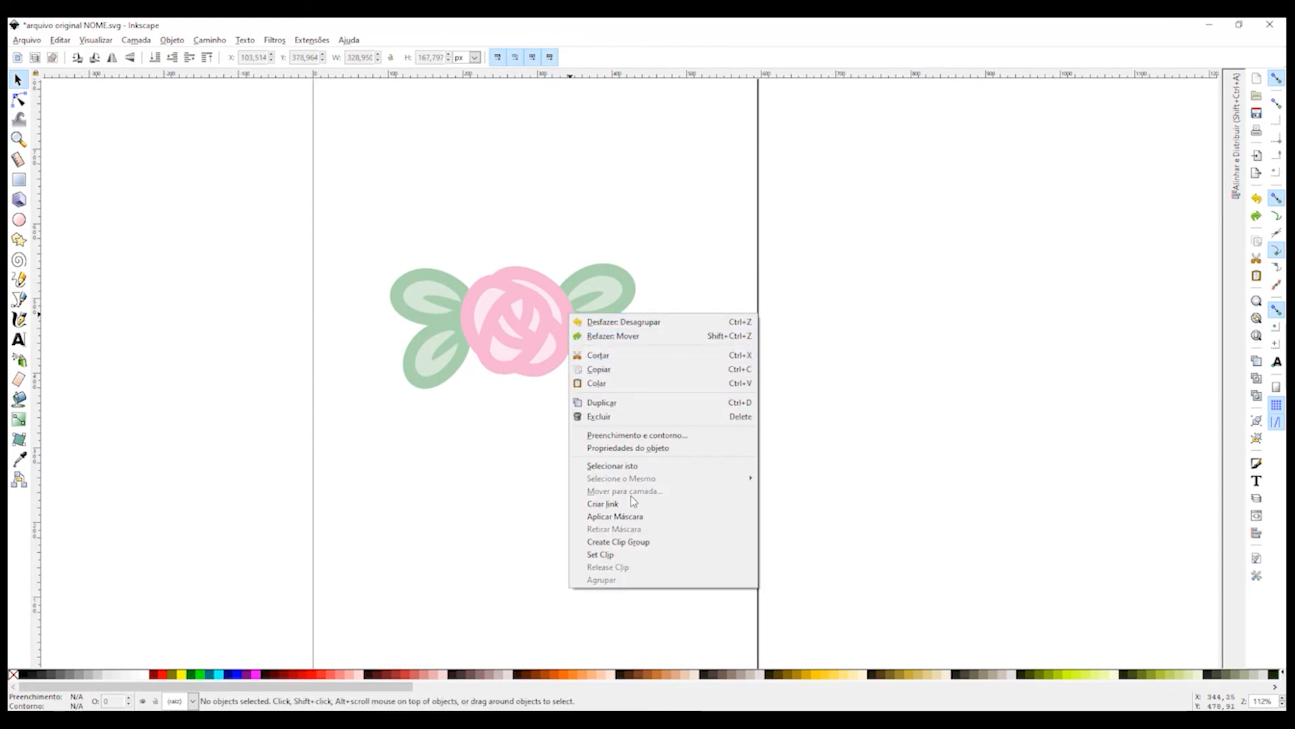
{"action": "left_click", "coordinate": [833, 500]}
{"action": "left_click_drag", "start_coordinate": [560, 335], "coordinate": [568, 450]}
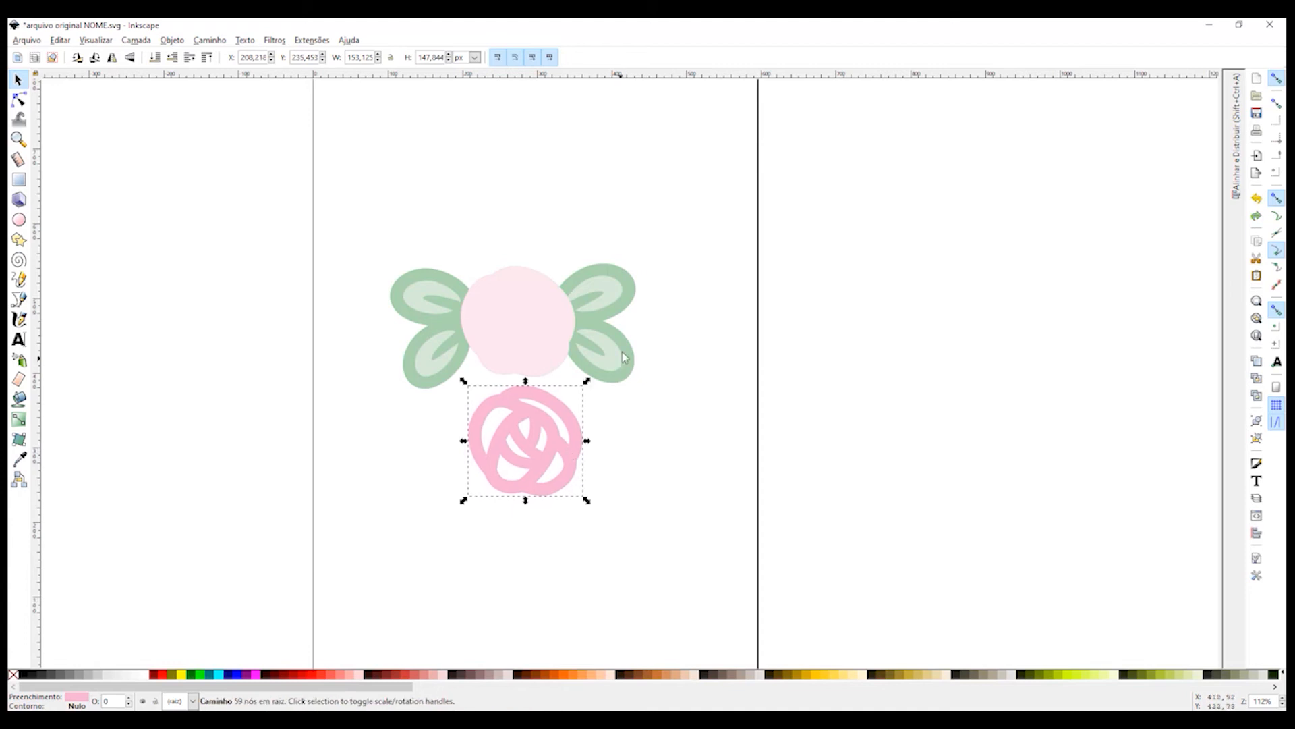
{"action": "left_click_drag", "start_coordinate": [631, 324], "coordinate": [861, 315]}
{"action": "left_click_drag", "start_coordinate": [609, 318], "coordinate": [861, 453]}
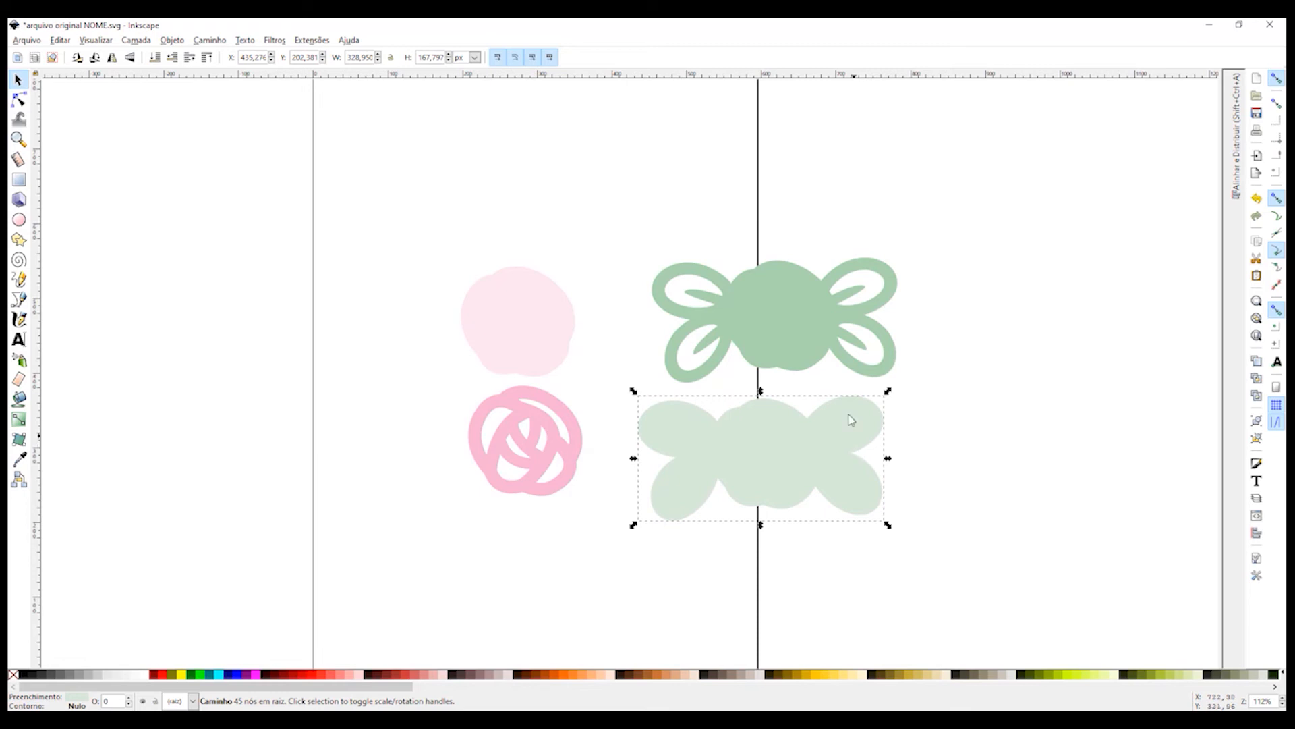
Select all four separated shapes and move them together to the left so the green leaves fit inside the page
{"action": "left_click", "coordinate": [798, 222]}
{"action": "left_click_drag", "start_coordinate": [941, 214], "coordinate": [335, 614]}
{"action": "left_click_drag", "start_coordinate": [564, 431], "coordinate": [423, 414]}
Select the two pink rose shapes and nudge them right, inward from the page's left edge, then deselect them
{"action": "left_click_drag", "start_coordinate": [280, 198], "coordinate": [323, 337]}
{"action": "left_click_drag", "start_coordinate": [342, 381], "coordinate": [446, 532]}
{"action": "key", "text": "Right"}
{"action": "key", "text": "Right"}
{"action": "key", "text": "Right"}
{"action": "key", "text": "Right"}
{"action": "key", "text": "Right"}
{"action": "key", "text": "Right"}
{"action": "key", "text": "Right"}
{"action": "key", "text": "Right"}
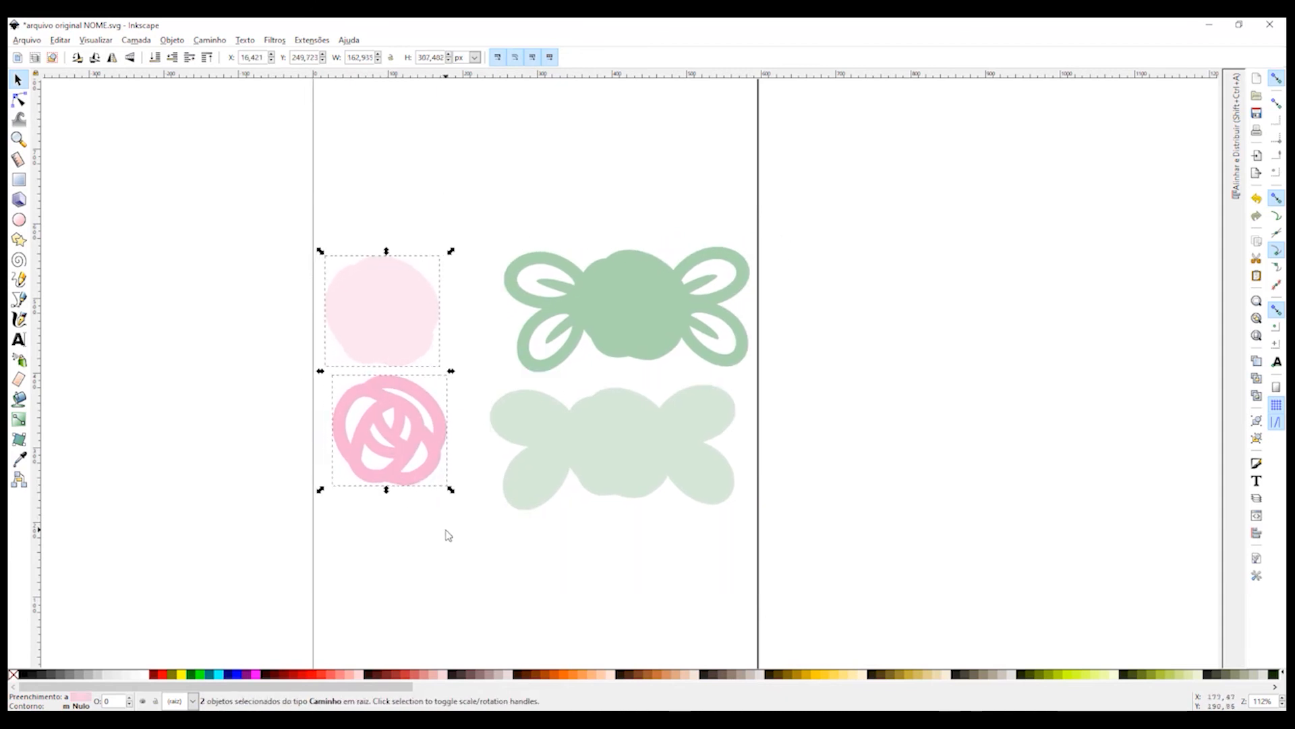
{"action": "key", "text": "Right"}
{"action": "key", "text": "Right"}
{"action": "key", "text": "Right"}
{"action": "key", "text": "Right"}
{"action": "key", "text": "Right"}
{"action": "key", "text": "Right"}
{"action": "key", "text": "Right"}
{"action": "key", "text": "Right"}
{"action": "key", "text": "Right"}
{"action": "key", "text": "Right"}
{"action": "key", "text": "Right"}
{"action": "key", "text": "Right"}
{"action": "left_click", "coordinate": [450, 536]}
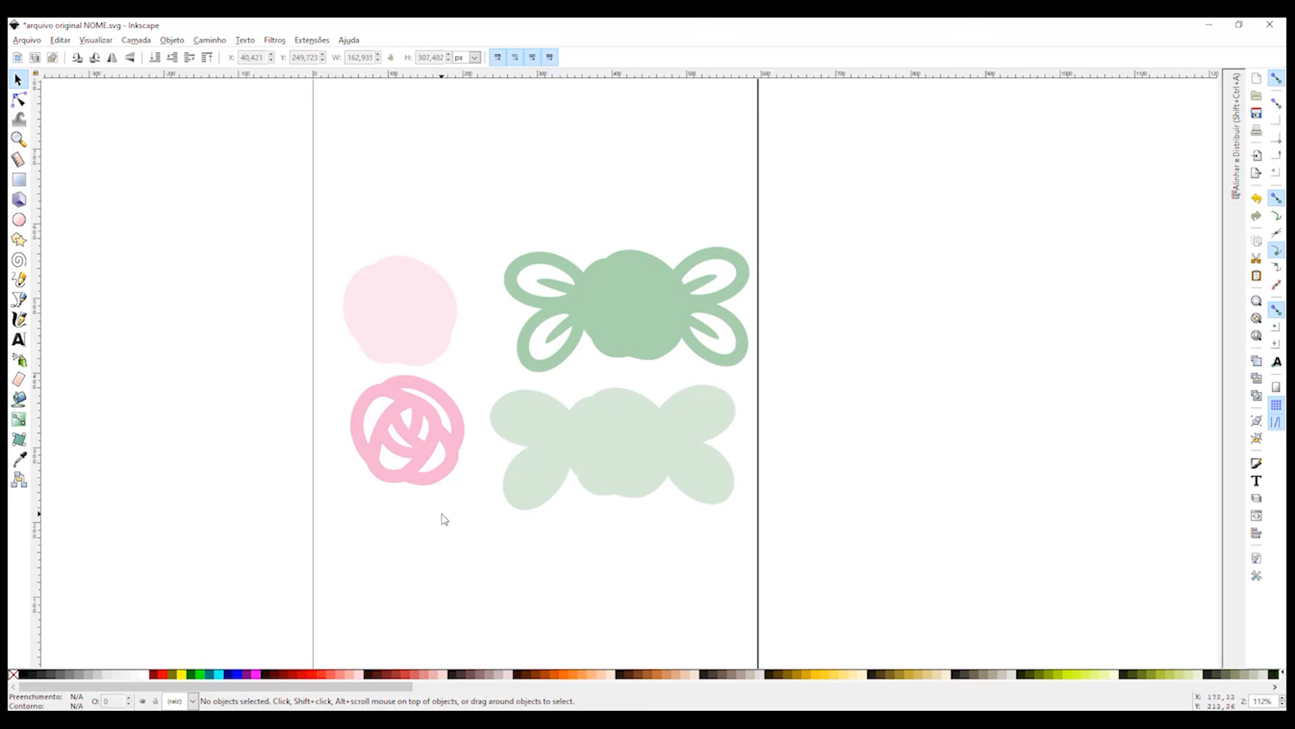
Save the separated layout as a new Inkscape SVG named "ARQUIVO DE CORTE ROSA" in the aula 07 folder
{"action": "left_click", "coordinate": [27, 41]}
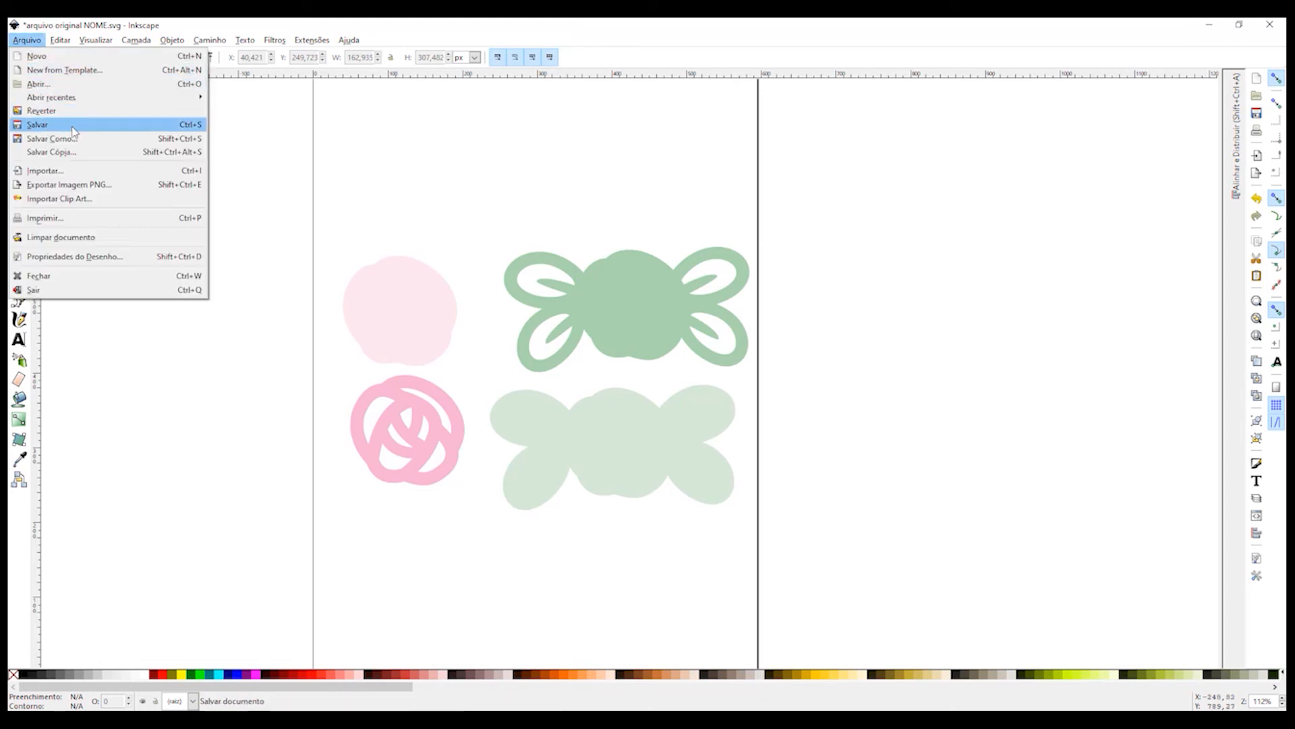
{"action": "left_click", "coordinate": [51, 139]}
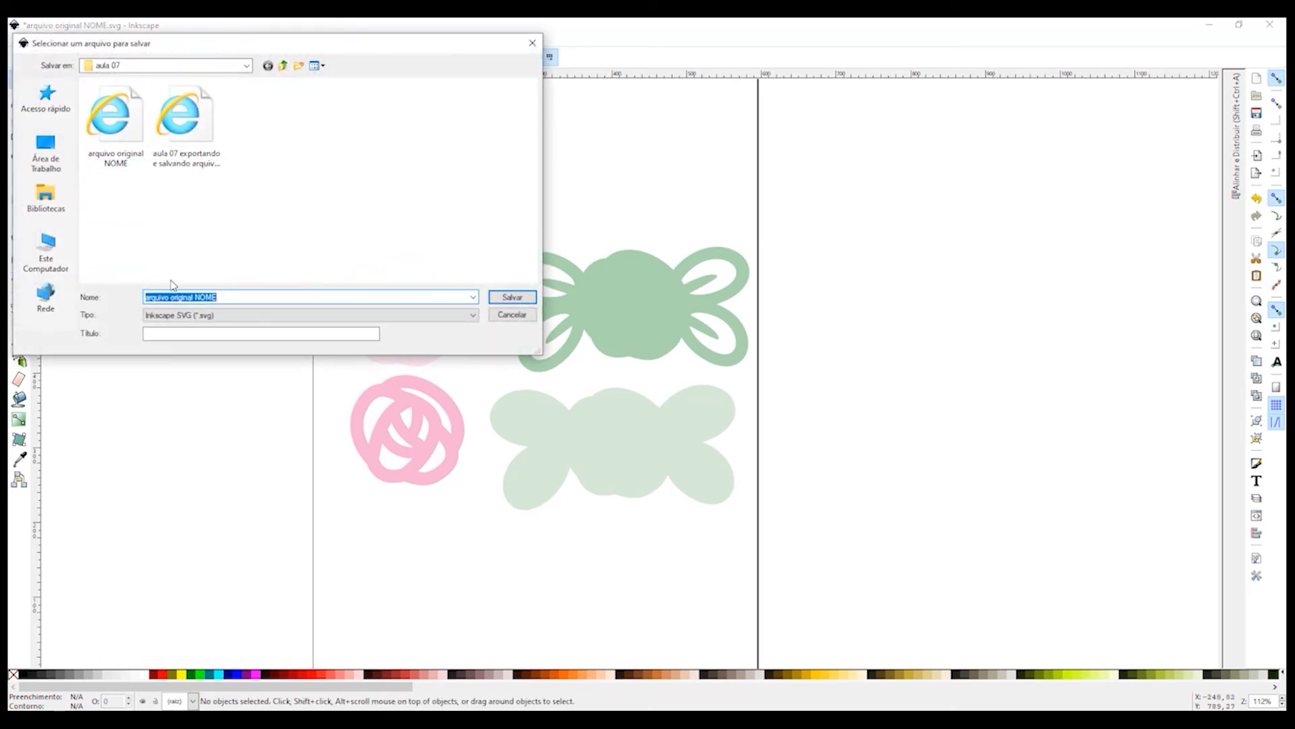
{"action": "type", "text": "ARQUIVO DE CORTE ROS"}
{"action": "type", "text": "A"}
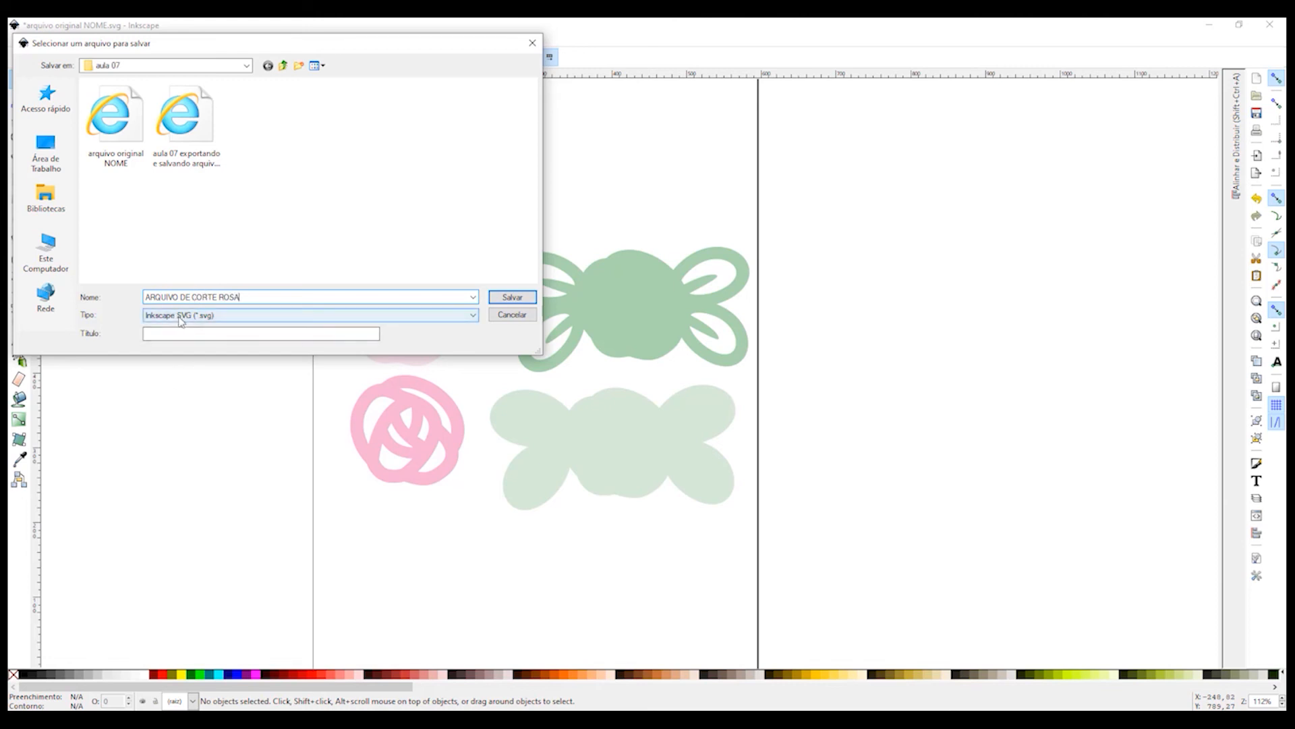
{"action": "left_click", "coordinate": [501, 301]}
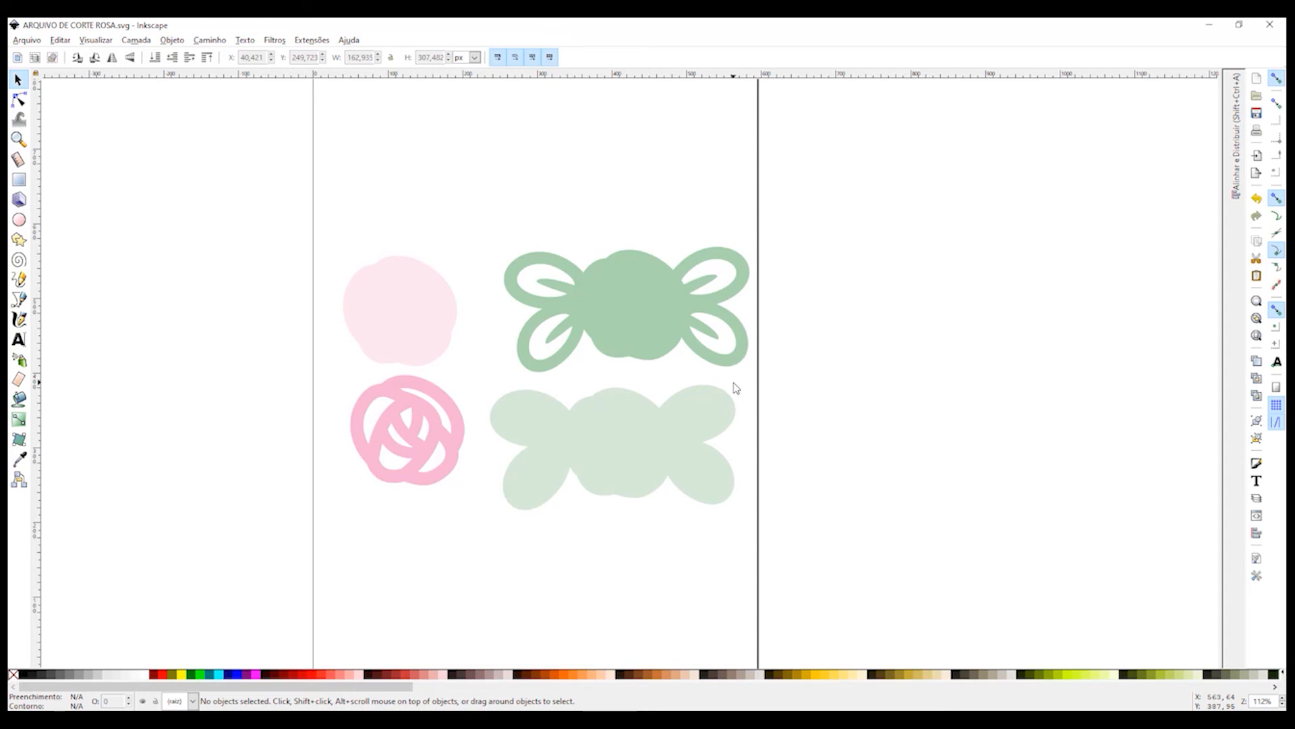
Apply a very dark stroke colour to all four shapes and remove their fill, leaving only cut outlines
{"action": "left_click_drag", "start_coordinate": [324, 190], "coordinate": [777, 531]}
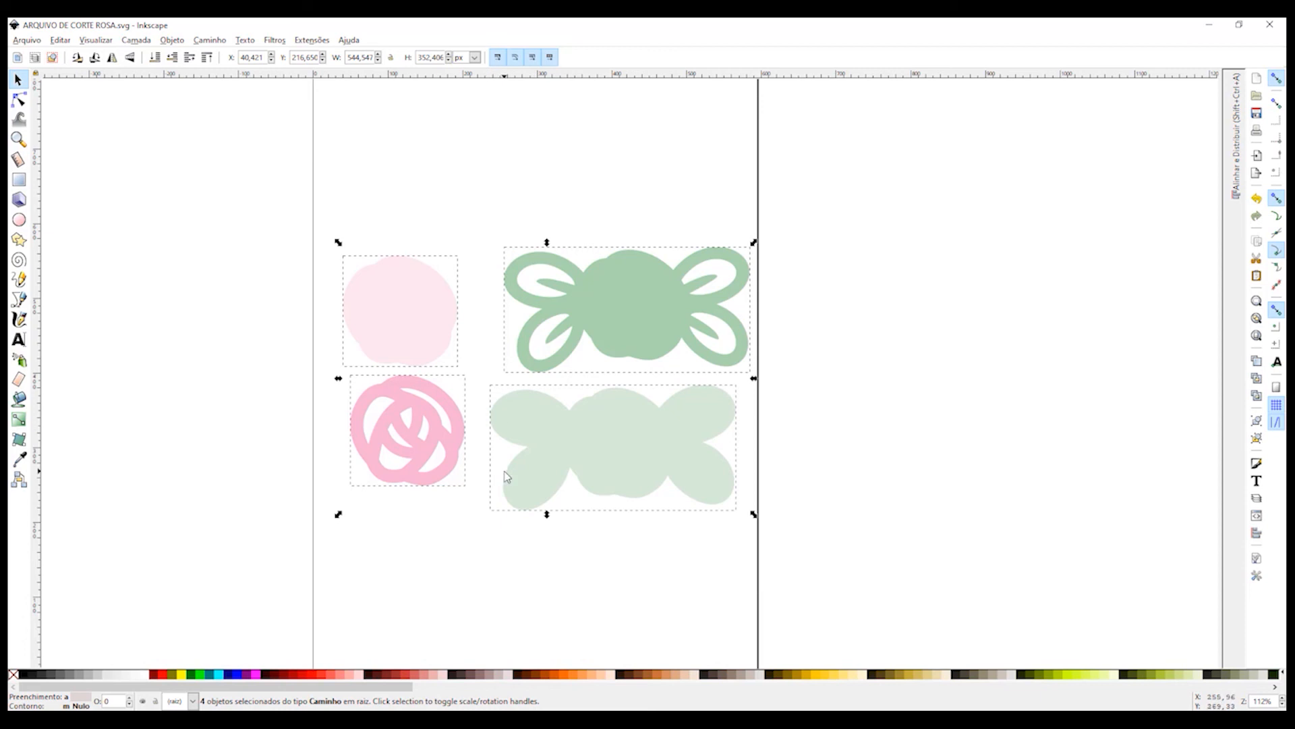
{"action": "right_click", "coordinate": [282, 672]}
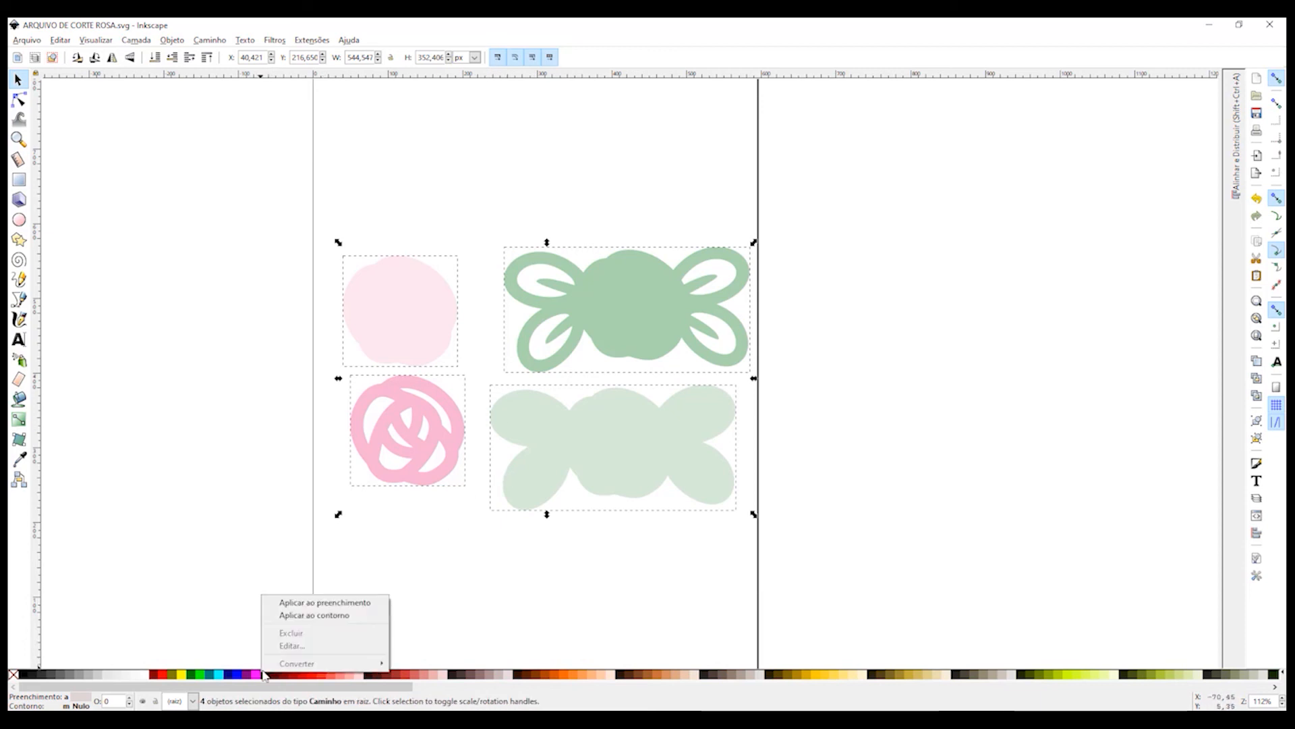
{"action": "left_click", "coordinate": [322, 616]}
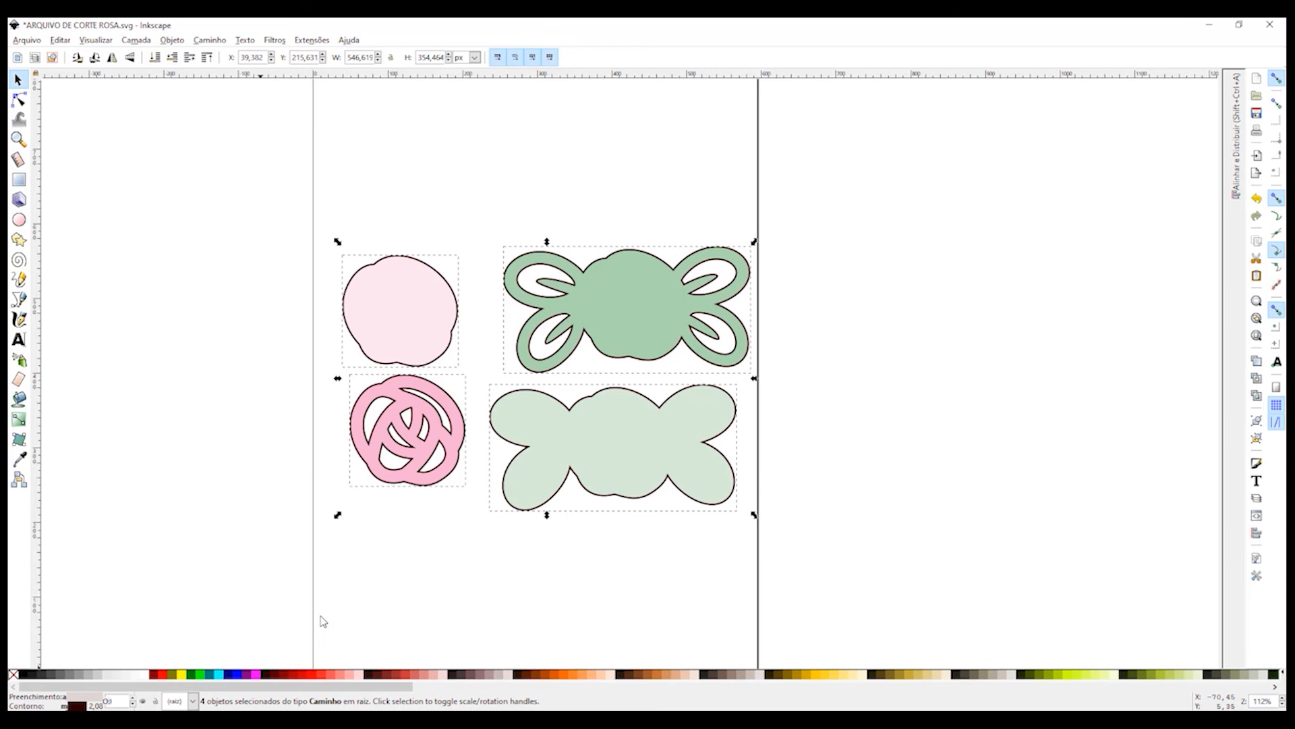
{"action": "left_click", "coordinate": [13, 673]}
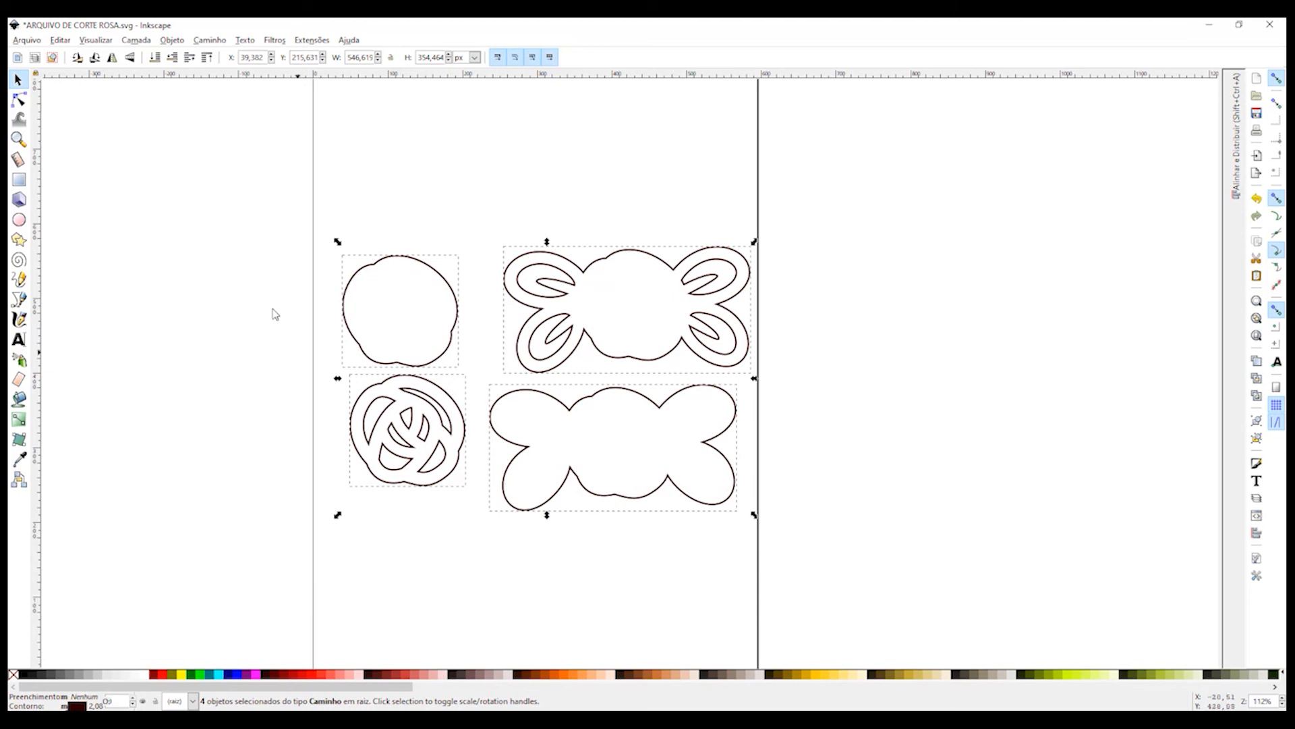
Save the outlines as "ARQUIVO DE CORTE ROSA" in AutoCAD DXF R14 cutting-plotter format in the aula 07 folder, with mm as base unit
{"action": "left_click", "coordinate": [27, 40]}
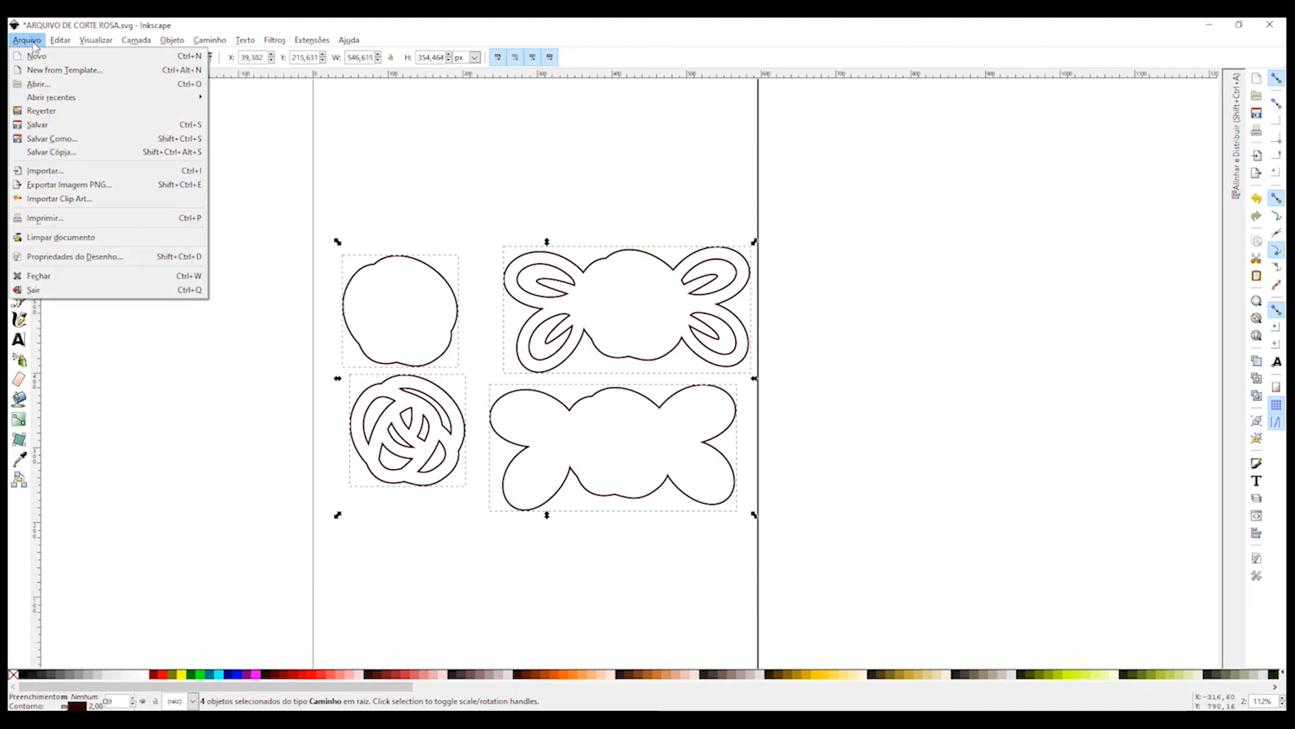
{"action": "left_click", "coordinate": [52, 133]}
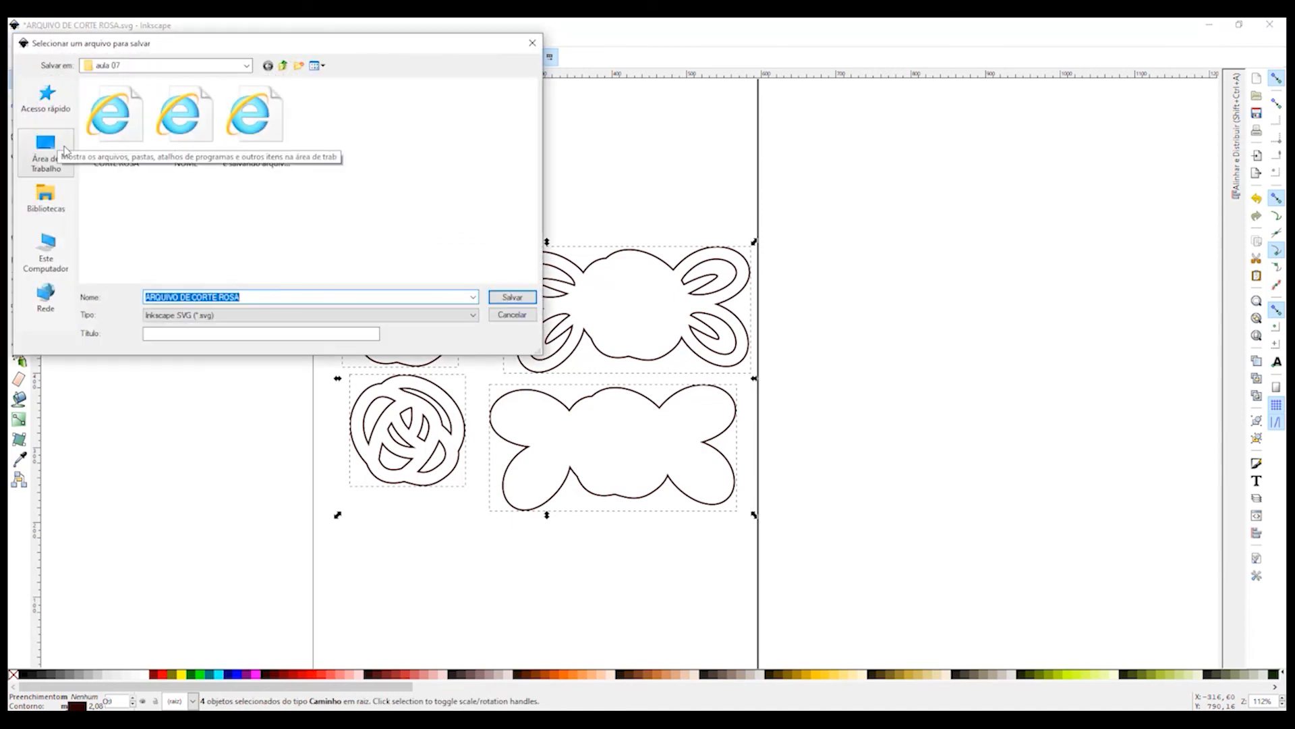
{"action": "left_click", "coordinate": [251, 297]}
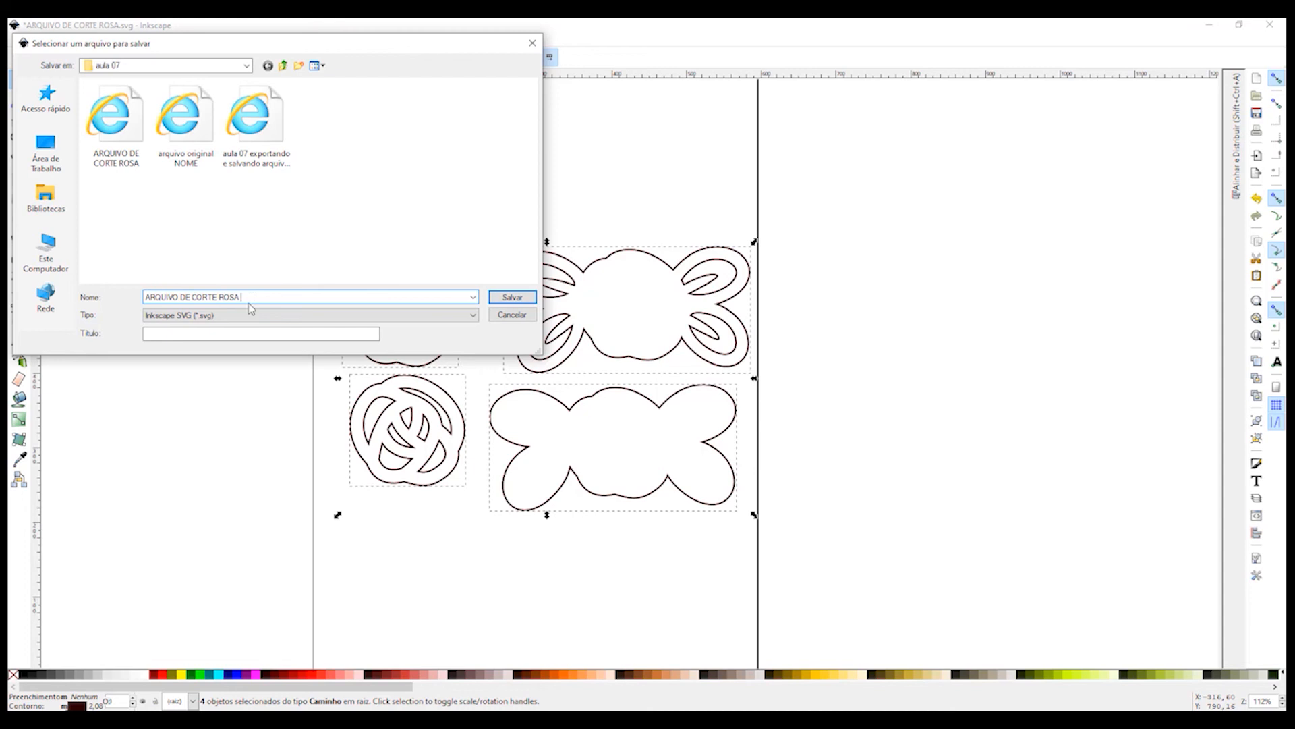
{"action": "left_click", "coordinate": [242, 315]}
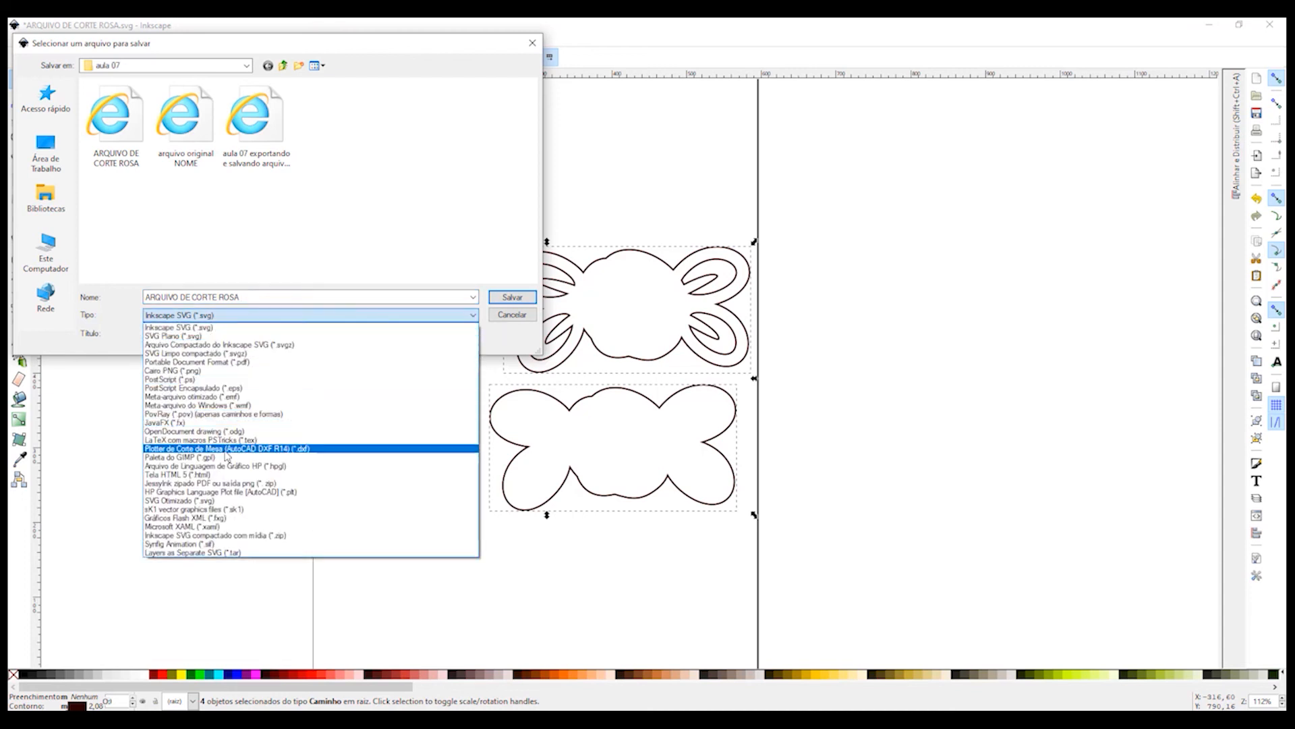
{"action": "left_click", "coordinate": [328, 456]}
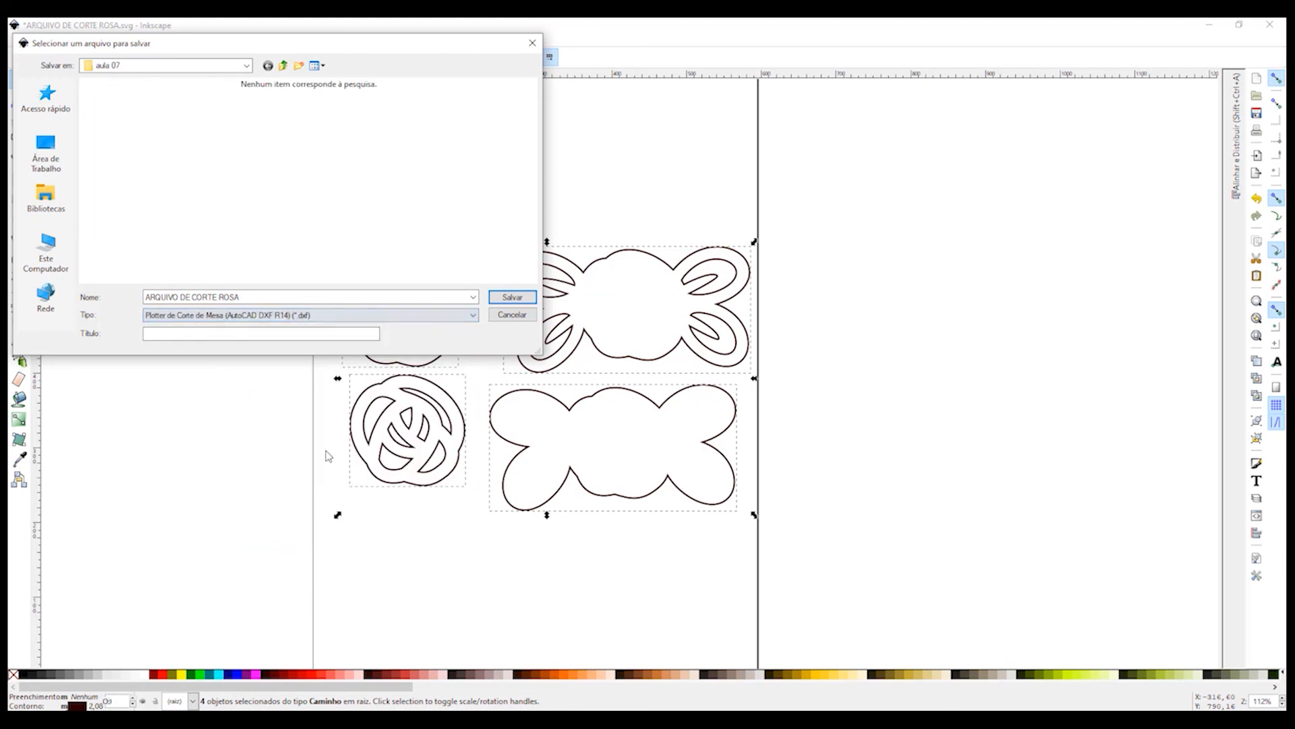
{"action": "left_click", "coordinate": [513, 298]}
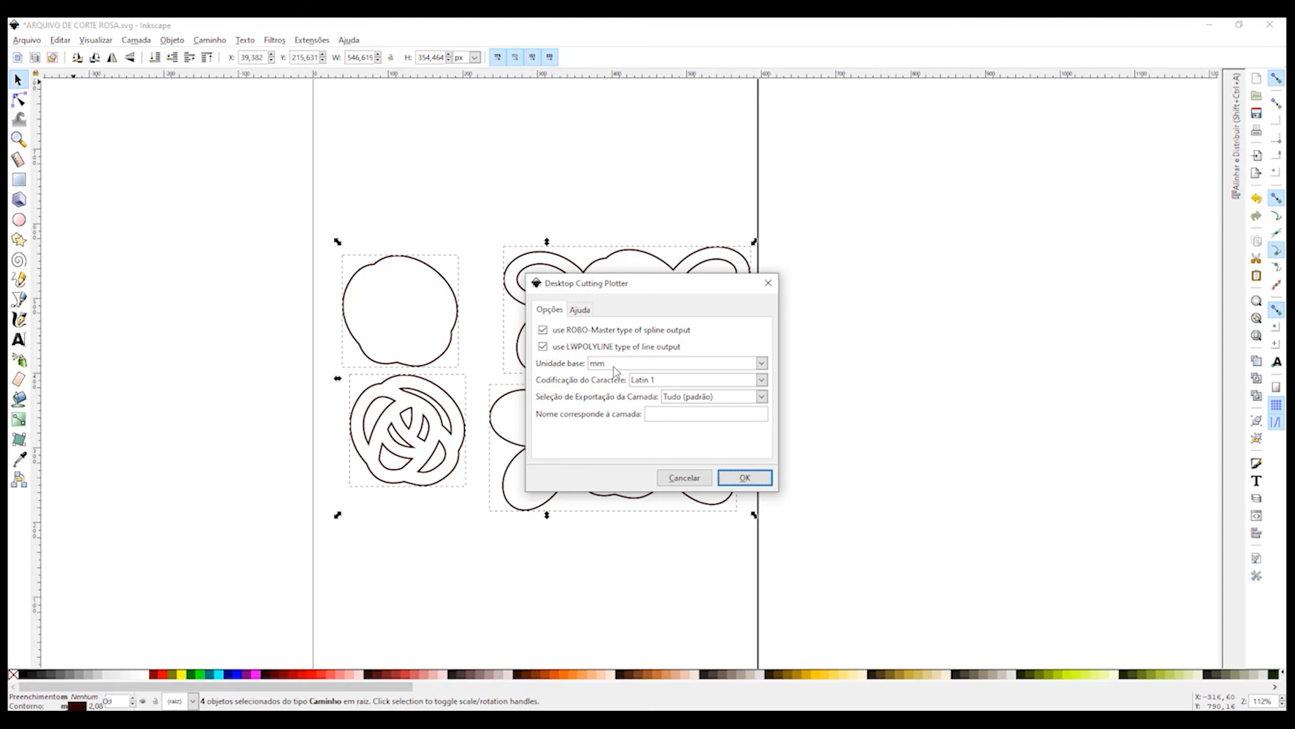
{"action": "left_click", "coordinate": [741, 479]}
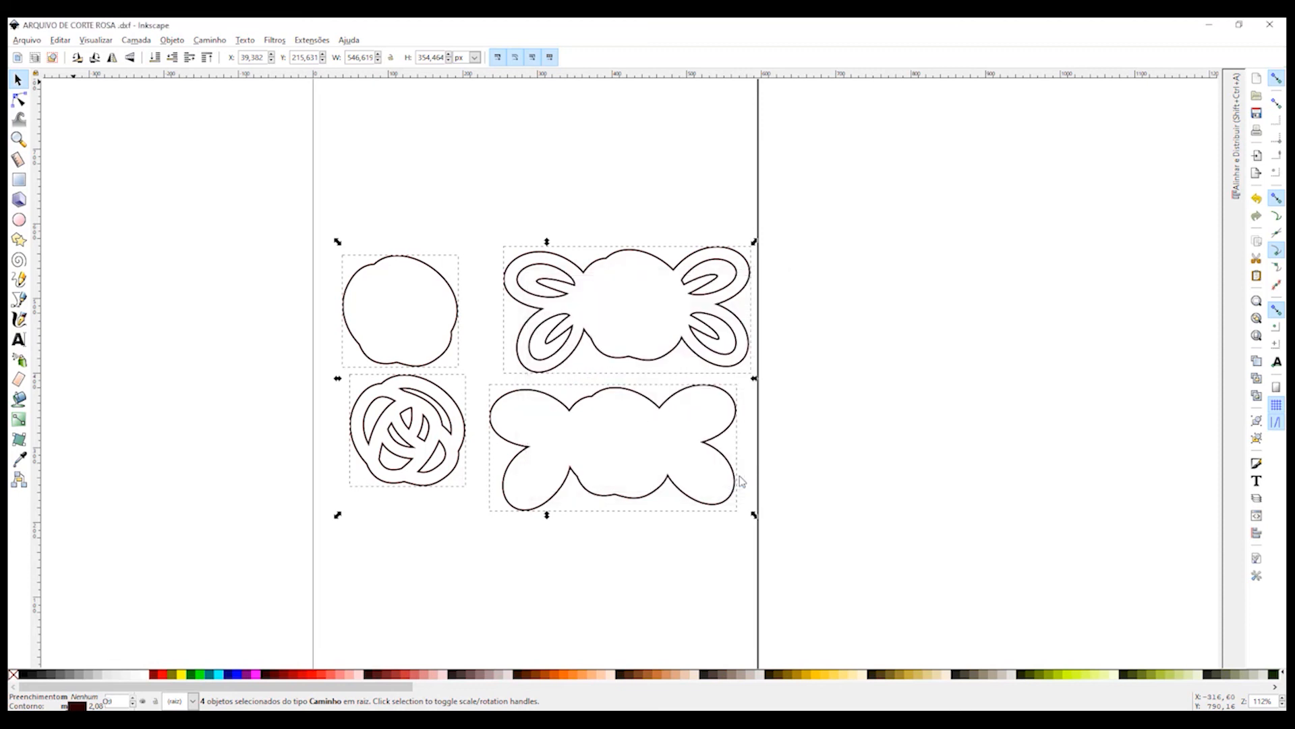